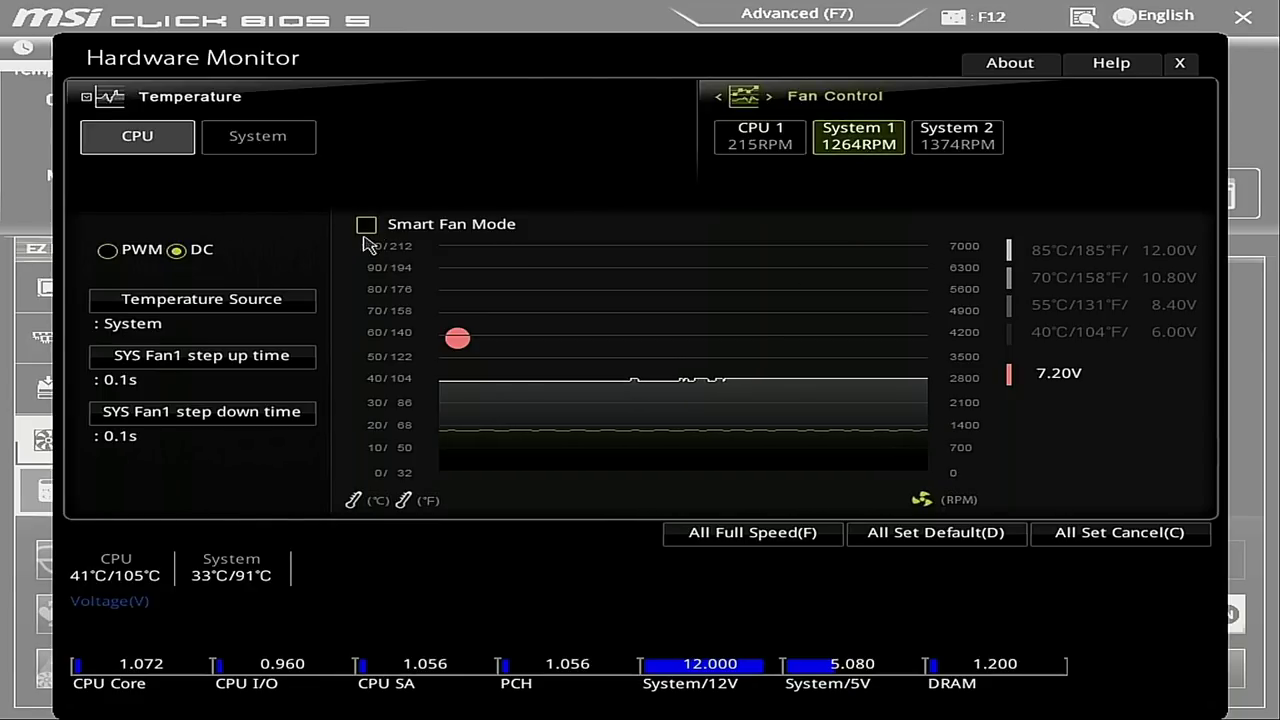
# Step: Enable Smart Fan Mode for the System 1 fan and set its two lowest curve points to 30°C/0.00V and 41°C/3.72V
pyautogui.click(367, 226)
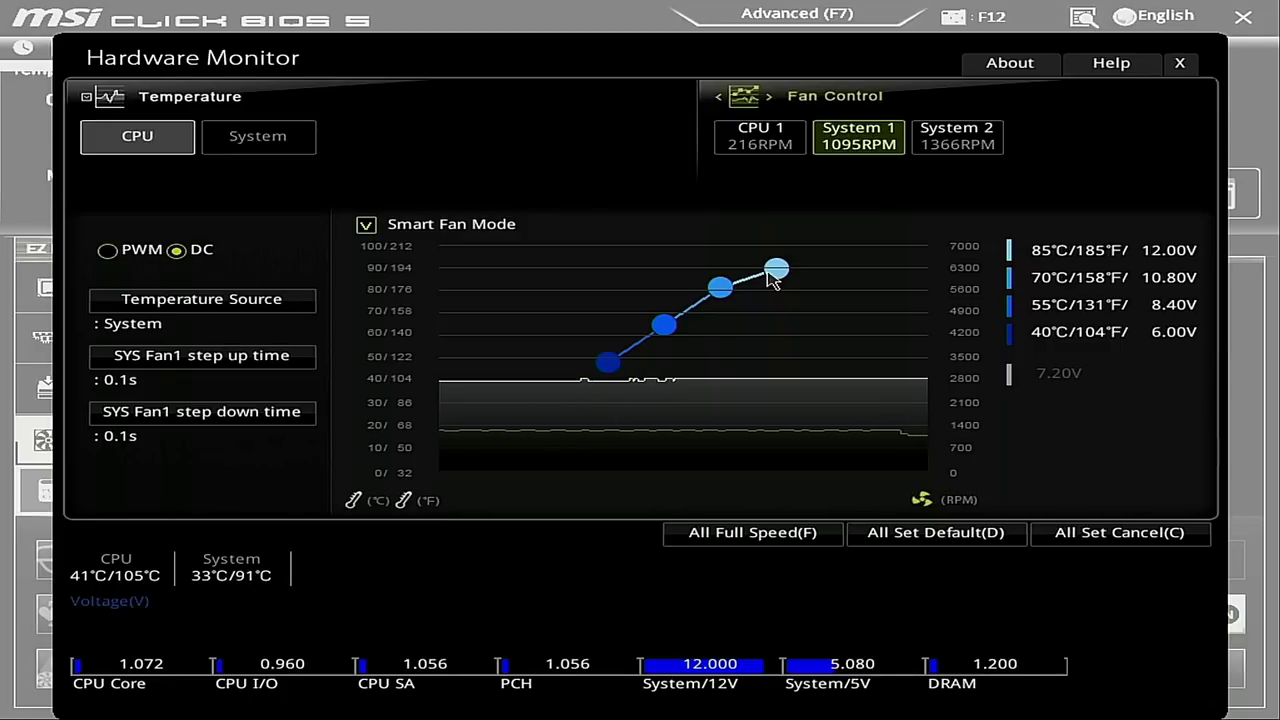
pyautogui.moveTo(610, 368); pyautogui.dragTo(571, 535)
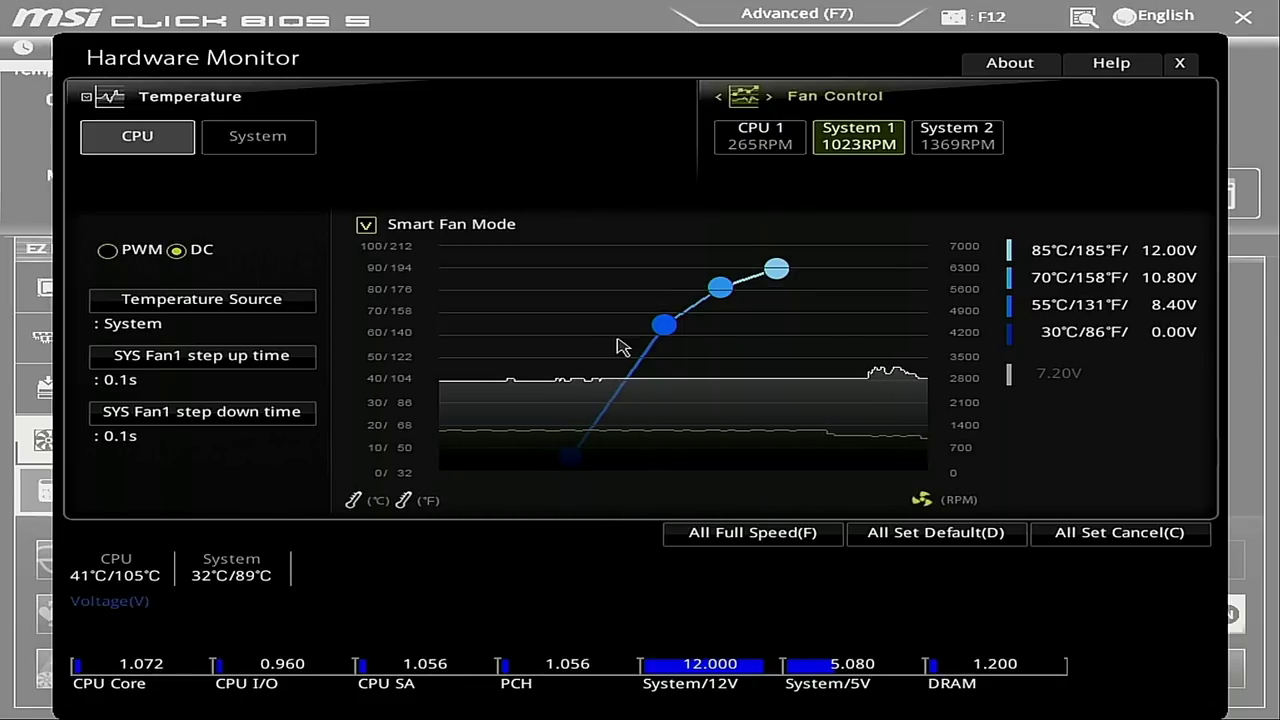
pyautogui.moveTo(666, 337); pyautogui.dragTo(615, 397)
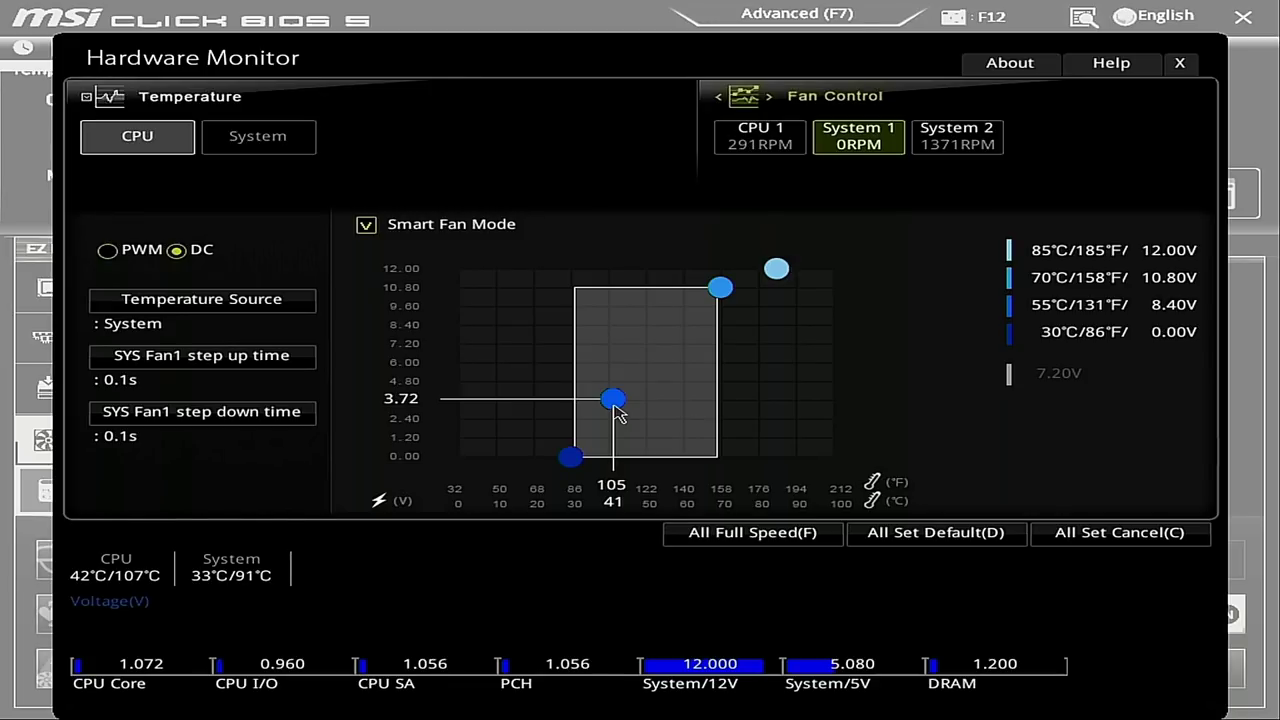
pyautogui.moveTo(614, 404); pyautogui.dragTo(612, 403)
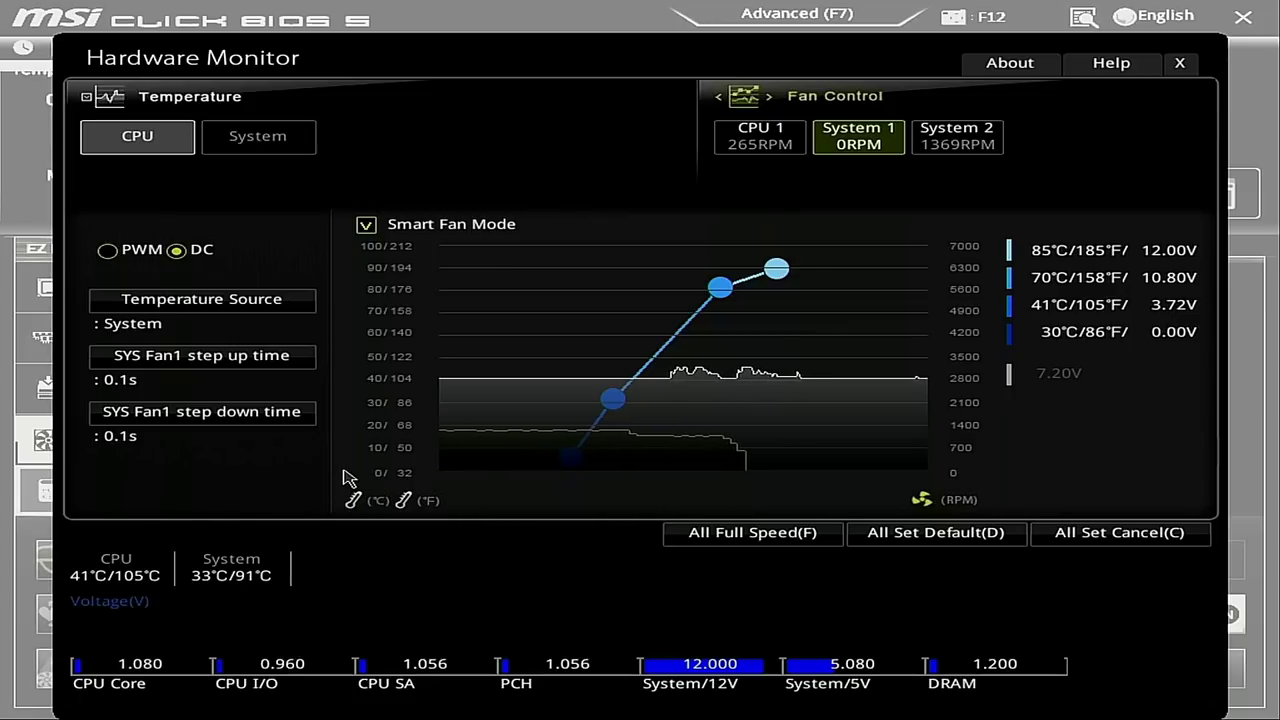
pyautogui.click(577, 465)
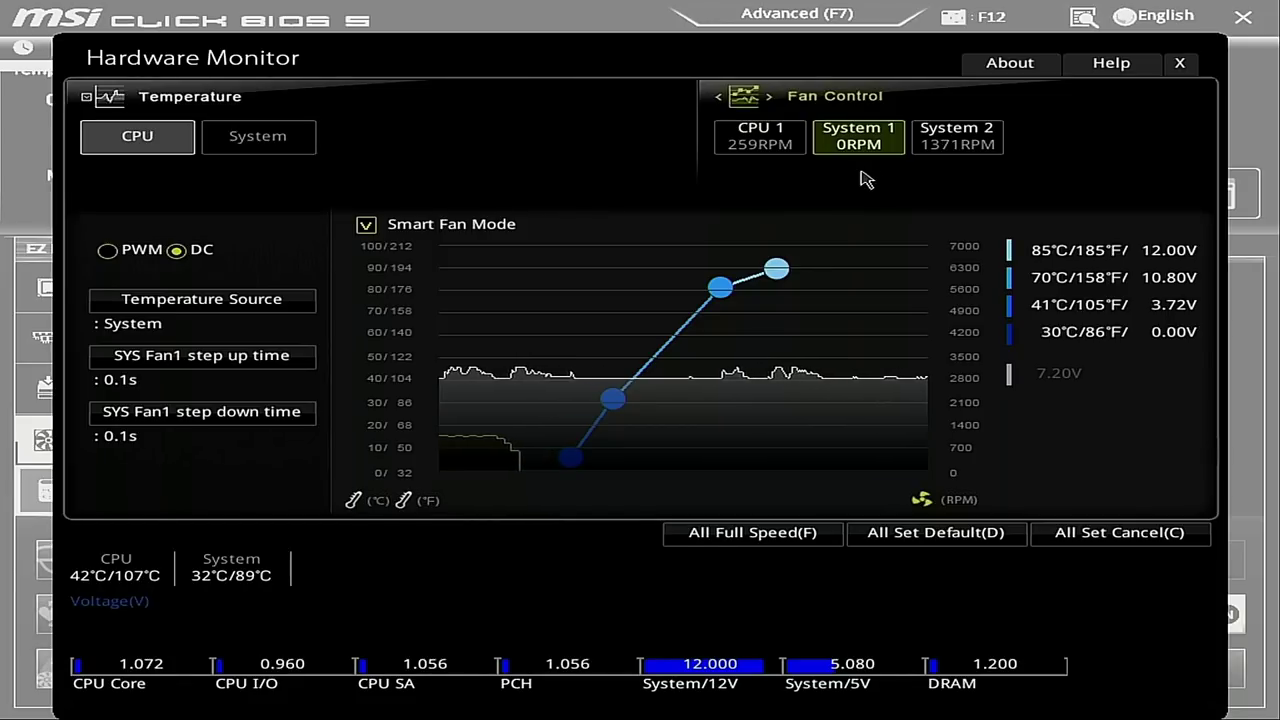
# Step: Set the System 2 fan to PWM with Smart Fan Mode, placing its two lowest curve points at 30°C/0% and 41°C/41%, and return to CPU 1
pyautogui.click(954, 145)
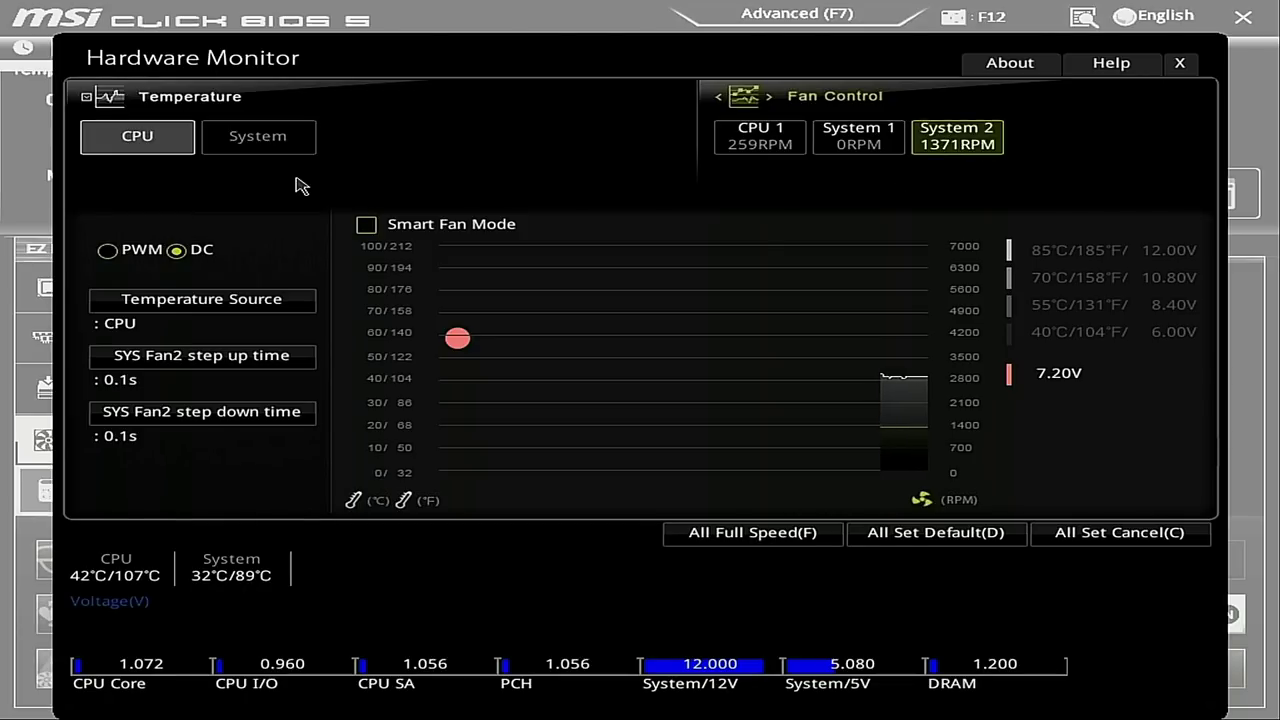
pyautogui.click(108, 251)
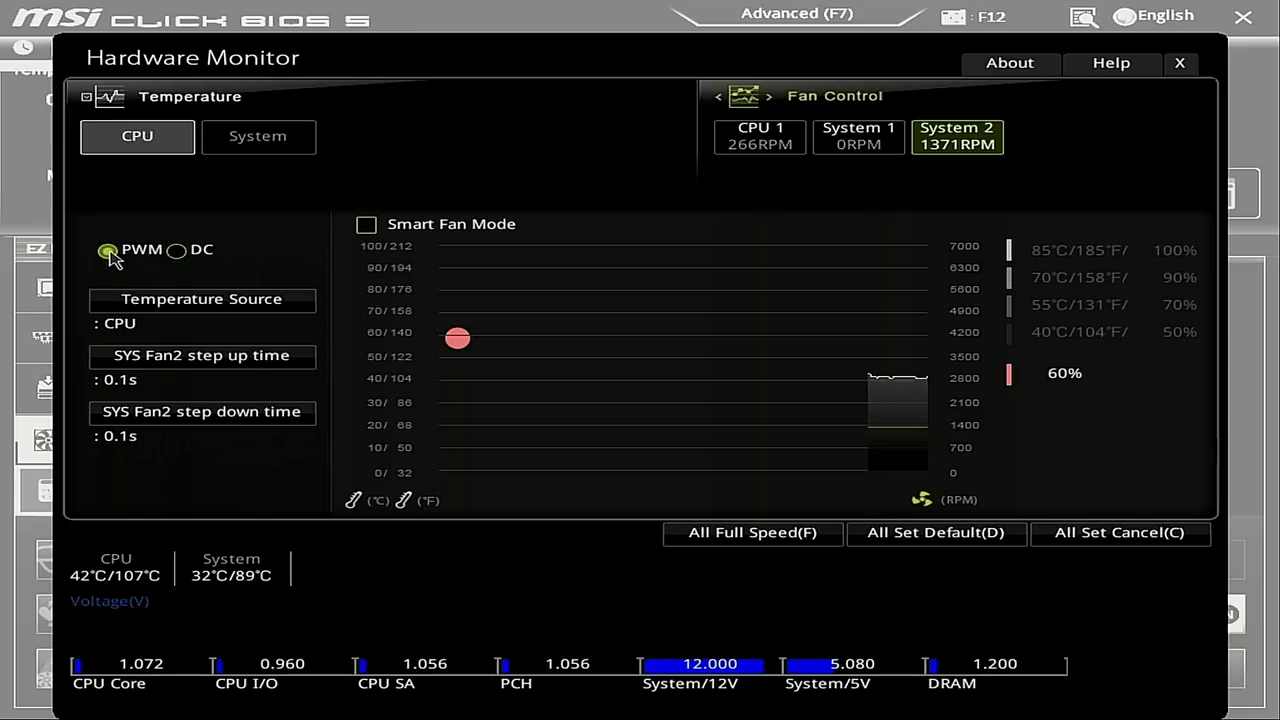
pyautogui.click(366, 226)
pyautogui.moveTo(609, 362); pyautogui.dragTo(580, 476)
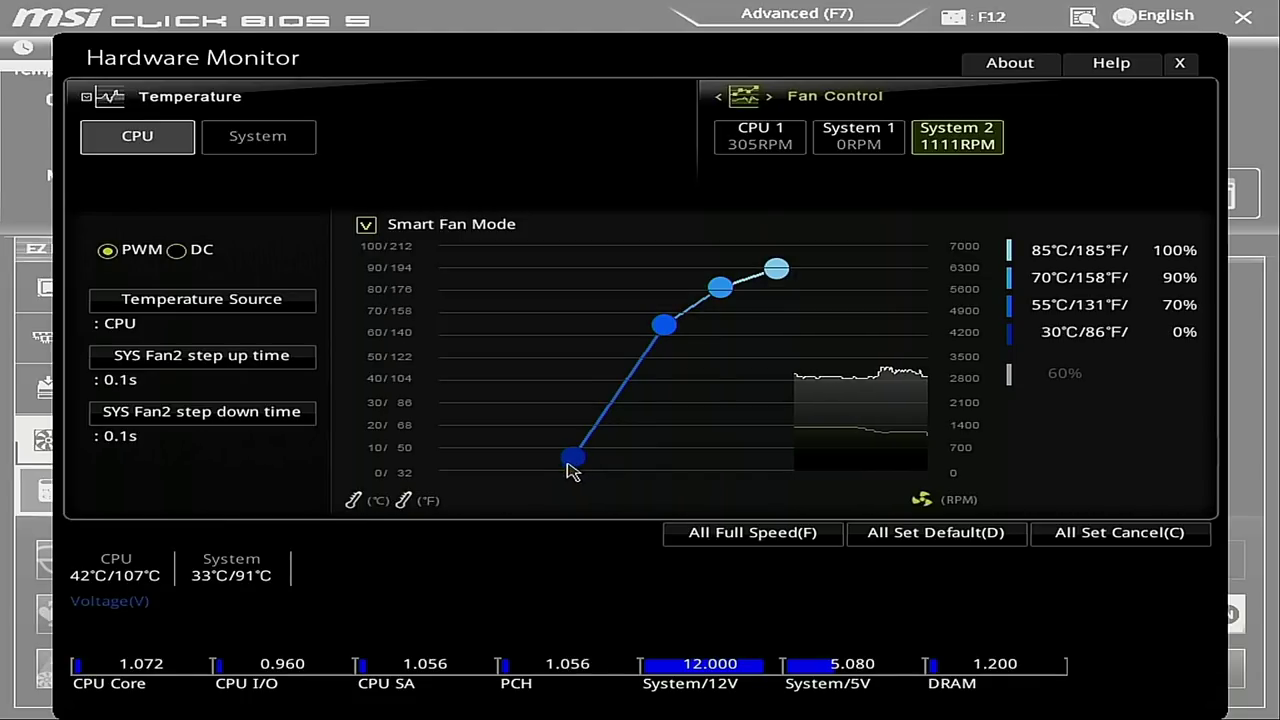
pyautogui.moveTo(664, 325); pyautogui.dragTo(613, 380)
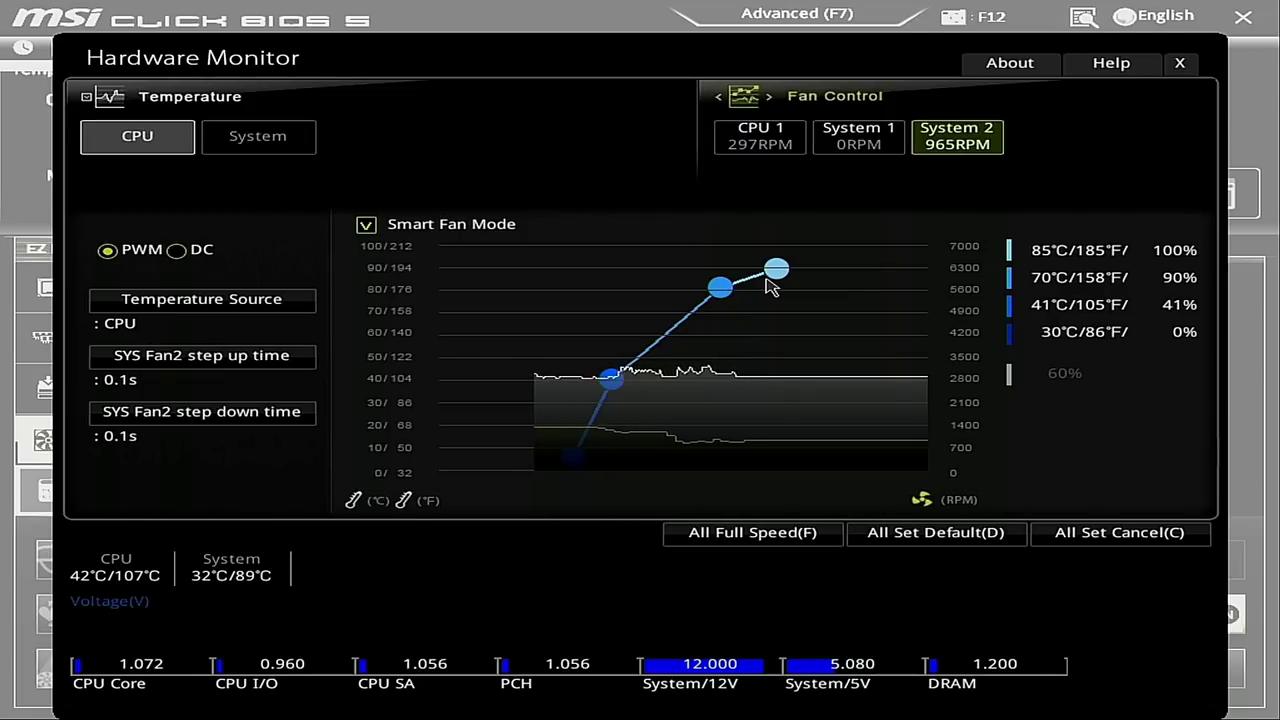
pyautogui.click(757, 145)
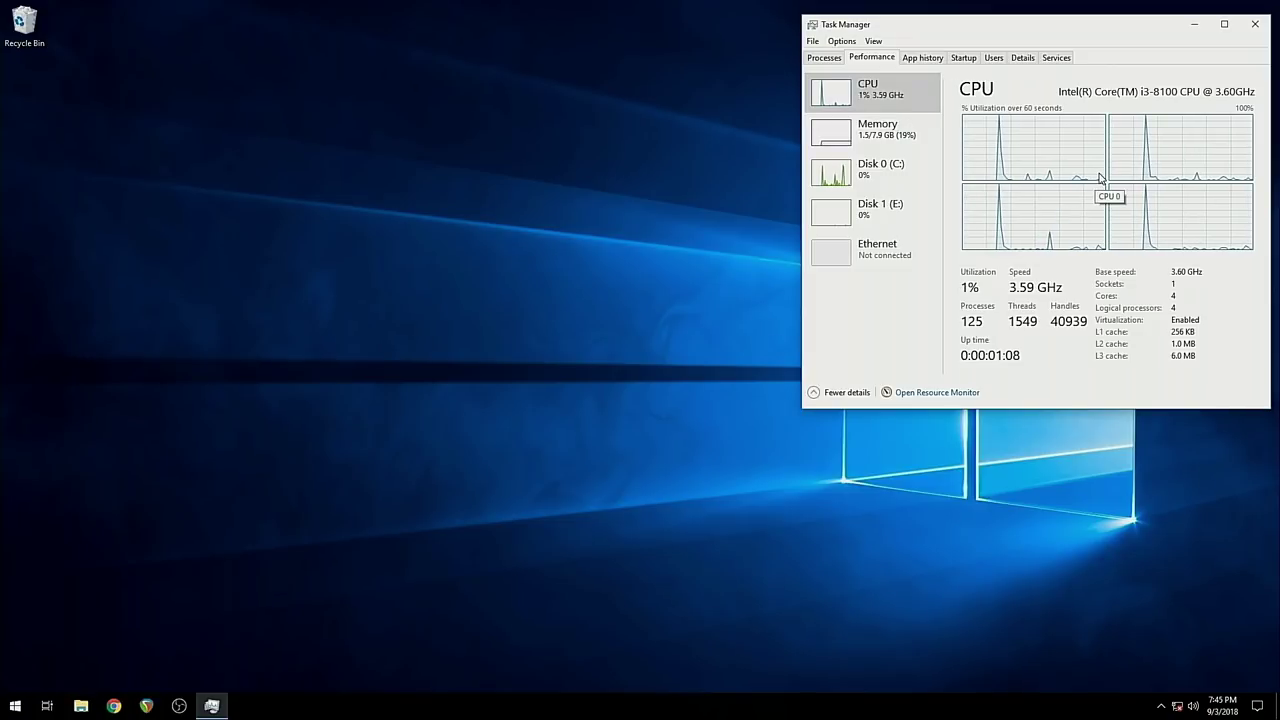
# Step: Show the memory usage in Task Manager
pyautogui.click(832, 137)
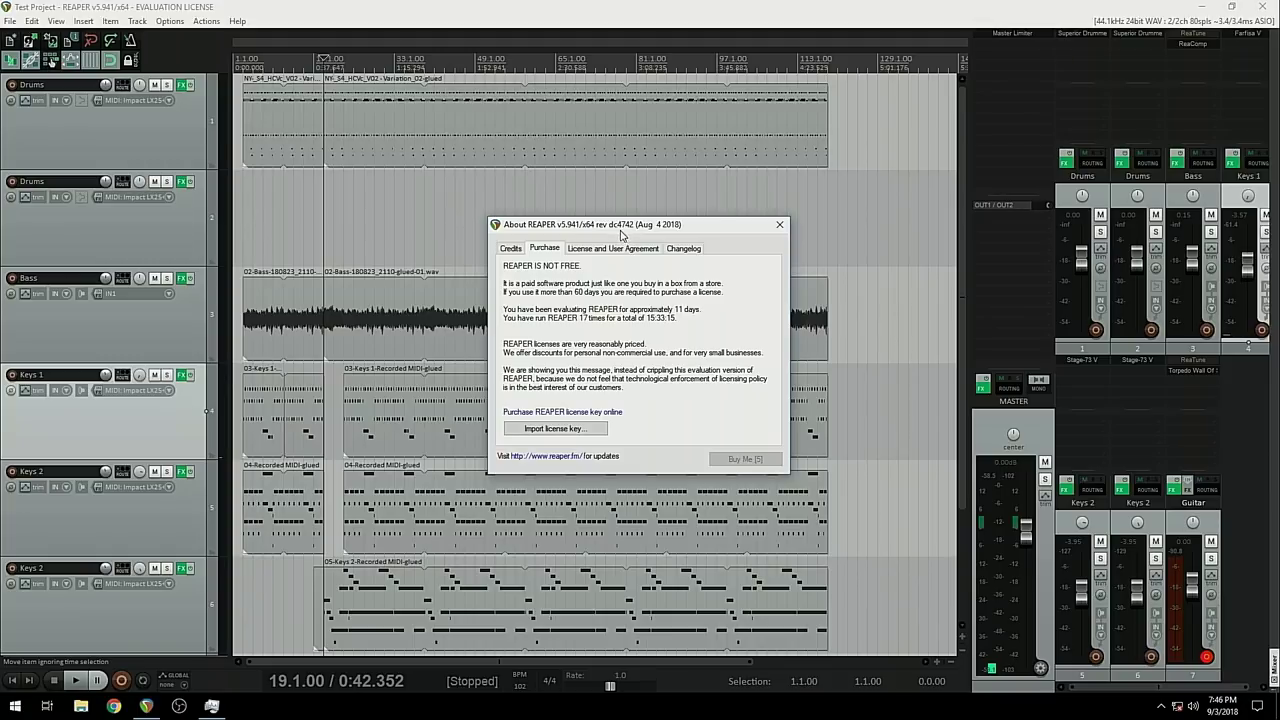
# Step: Dismiss REAPER's evaluation notice and look through the tracks of the test project
pyautogui.press('Escape')
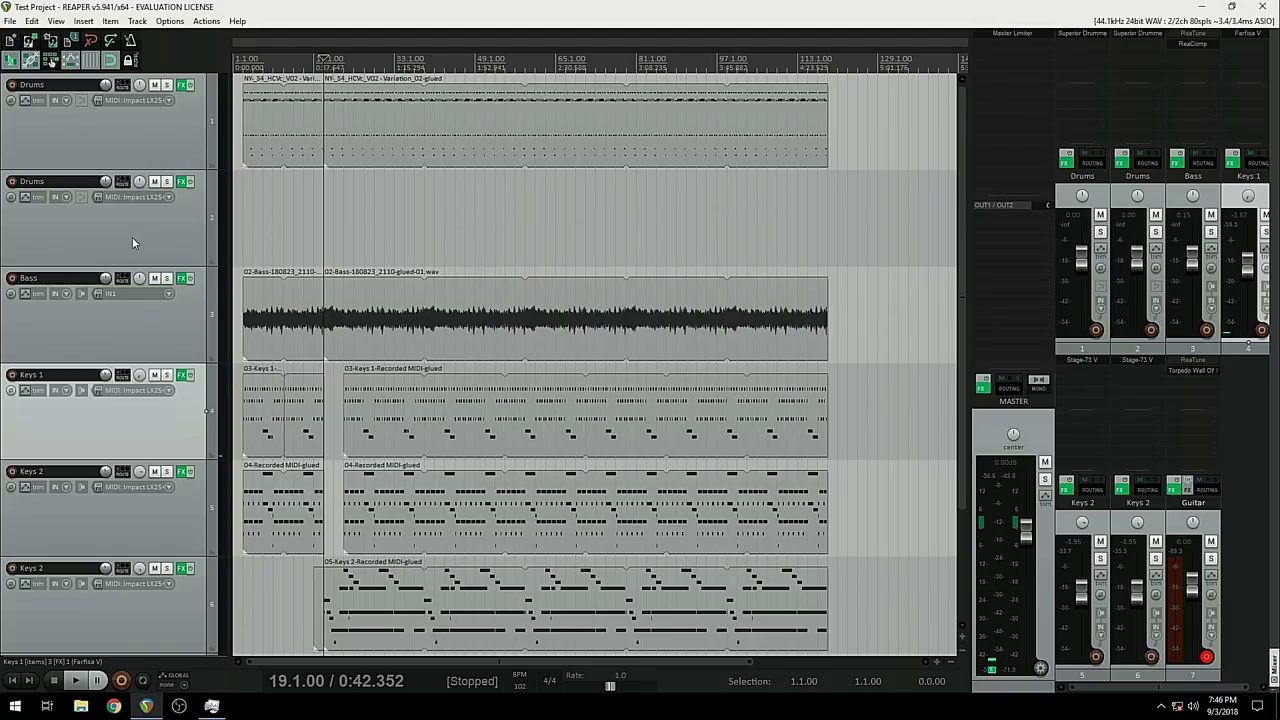
pyautogui.scroll(-3, 133, 250)
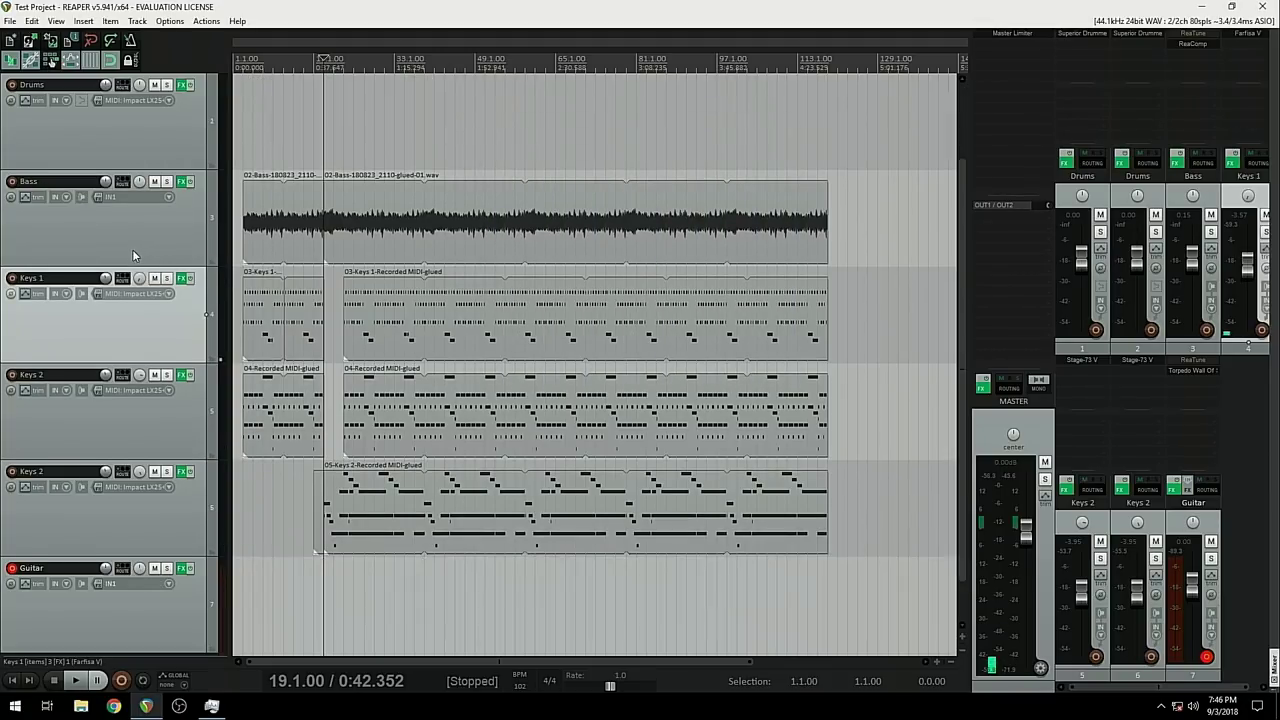
pyautogui.scroll(3, 133, 250)
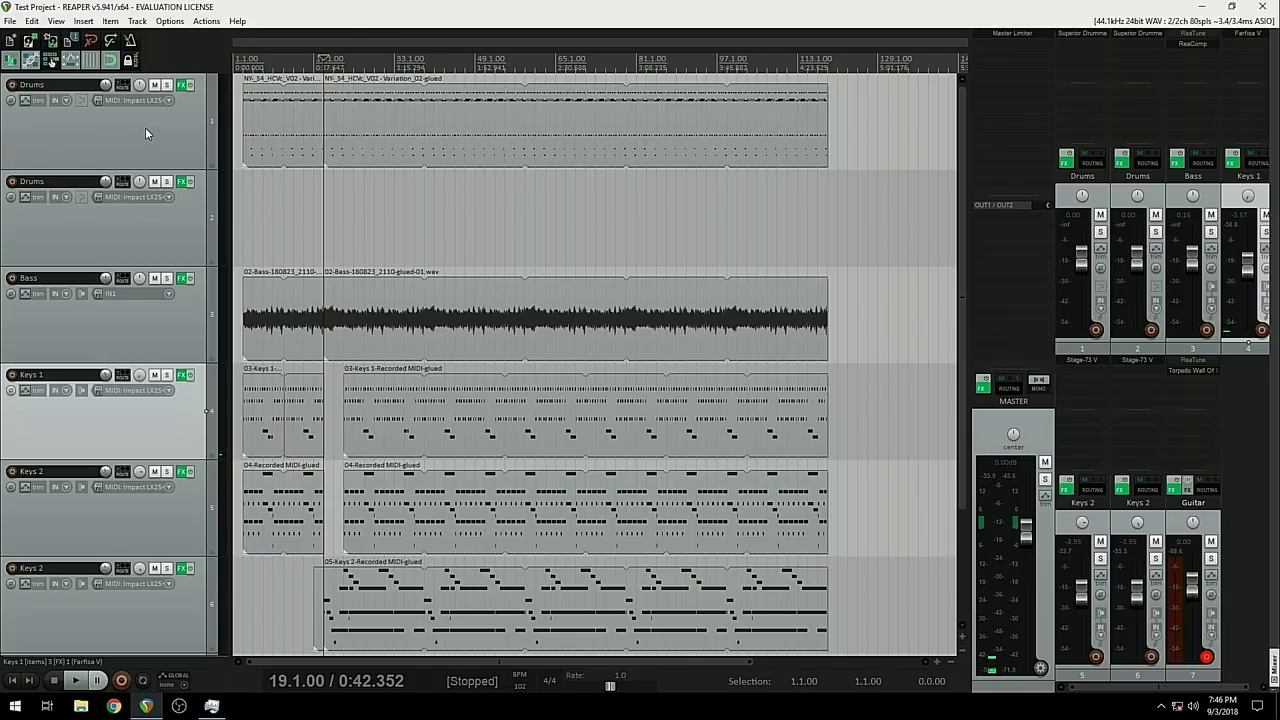
# Step: Open Superior Drummer 2 on the first Drums track and bring up the ambience channels in its mixer
pyautogui.click(170, 92)
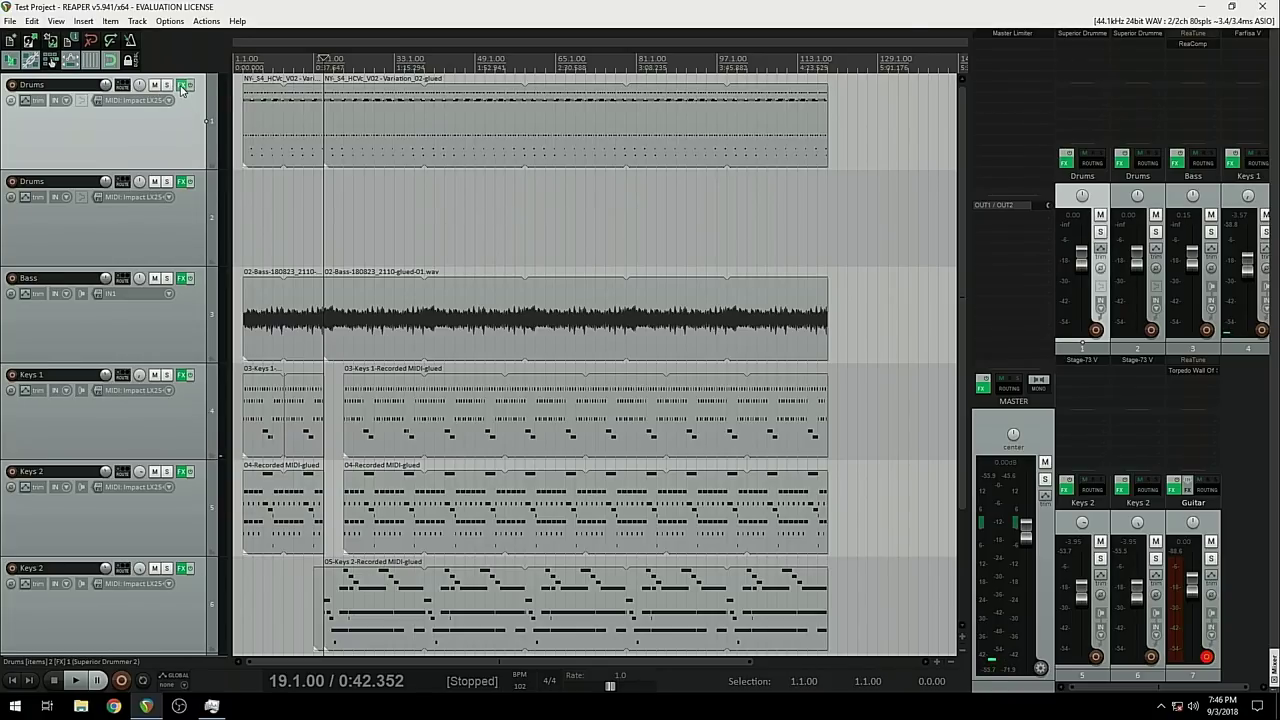
pyautogui.click(184, 87)
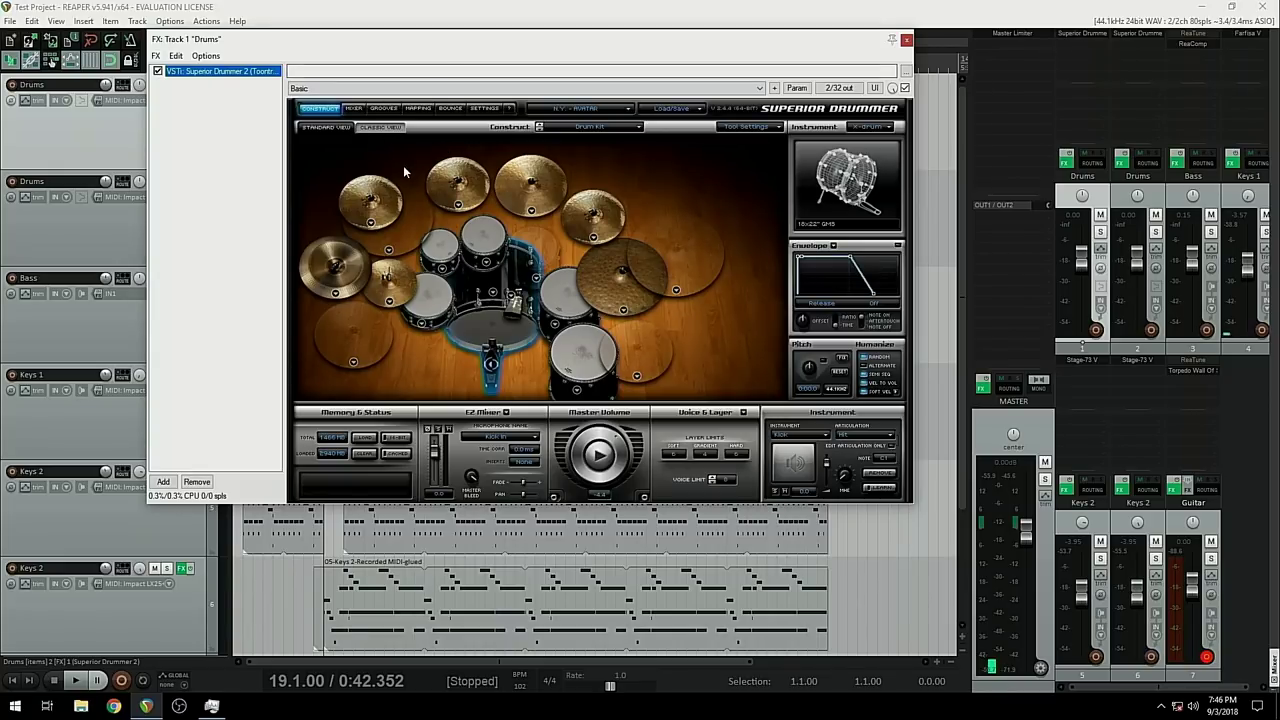
pyautogui.click(353, 108)
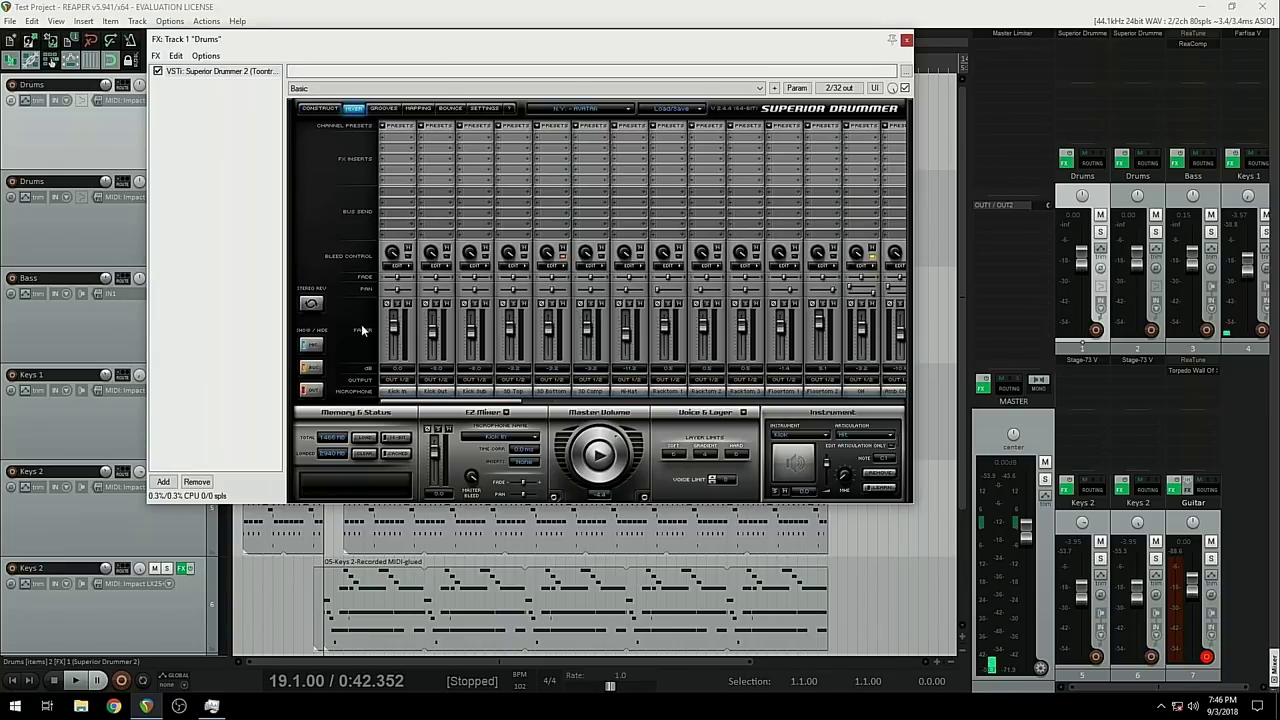
pyautogui.moveTo(436, 405); pyautogui.dragTo(537, 445)
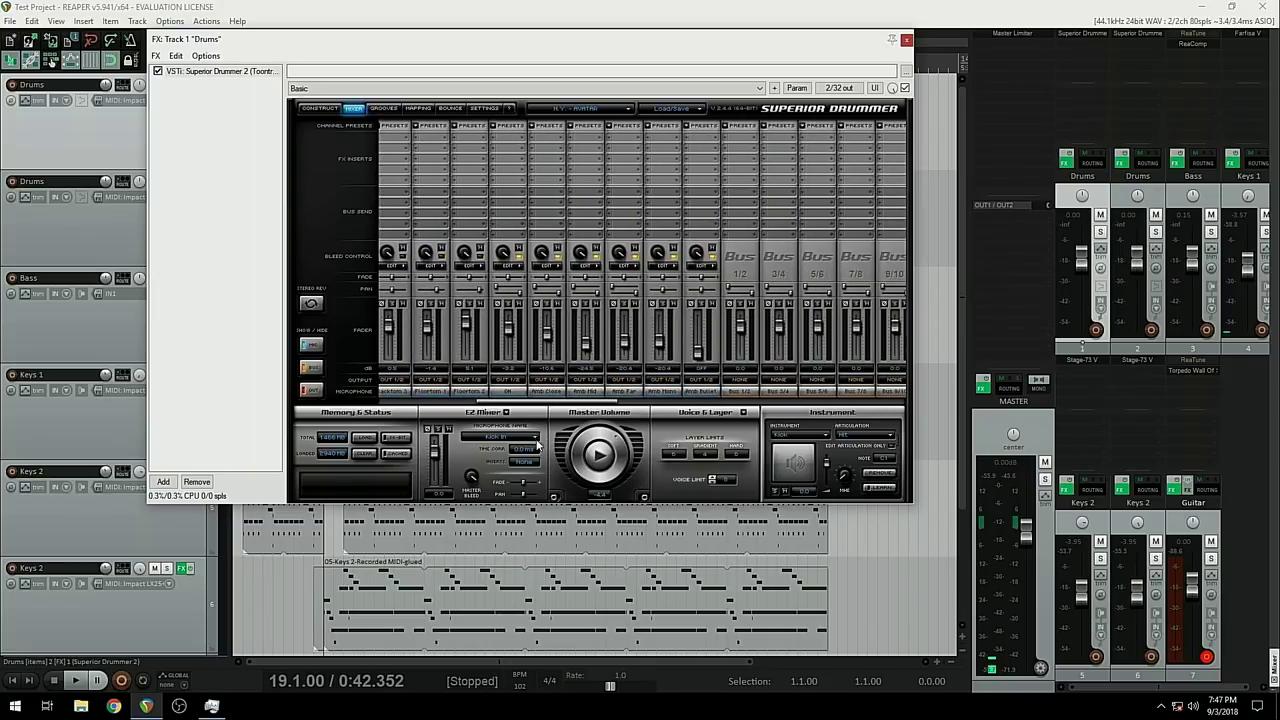
# Step: Inspect the individual bleed settings of the Amb Close, Mid, Far, Mono and Bullet channels, and close the first Drums track's plug-in
pyautogui.click(541, 267)
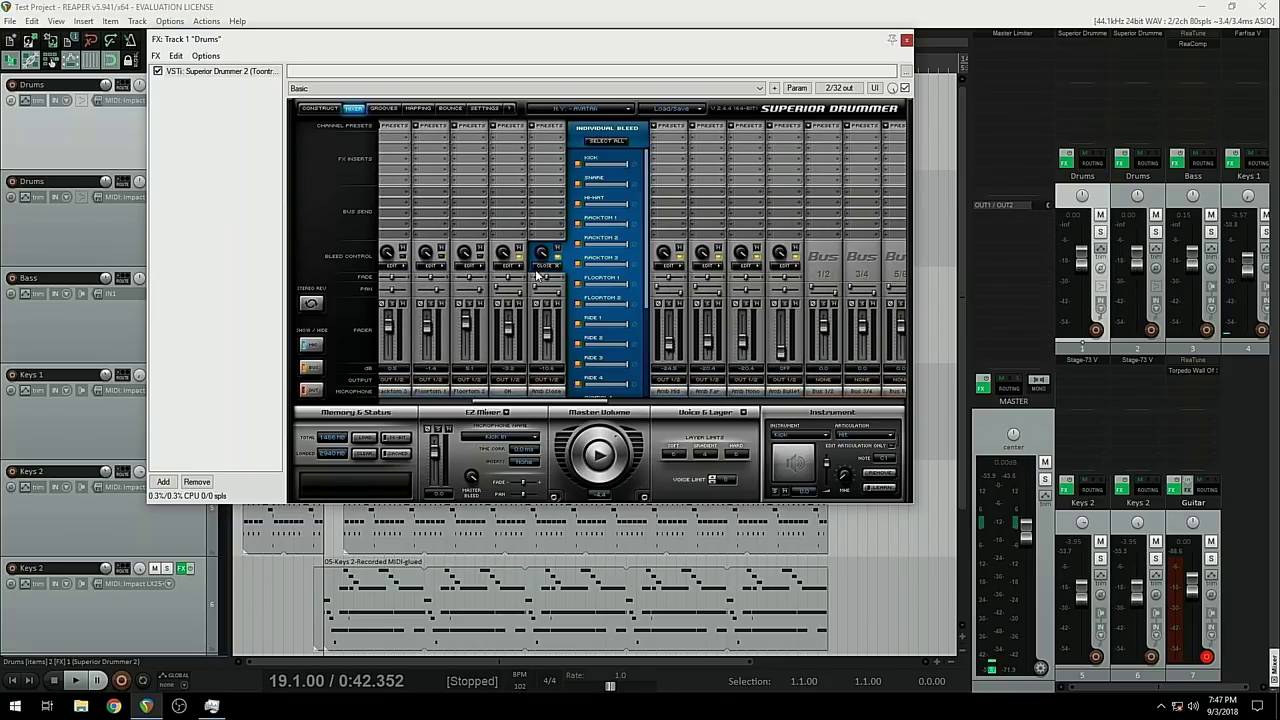
pyautogui.click(577, 162)
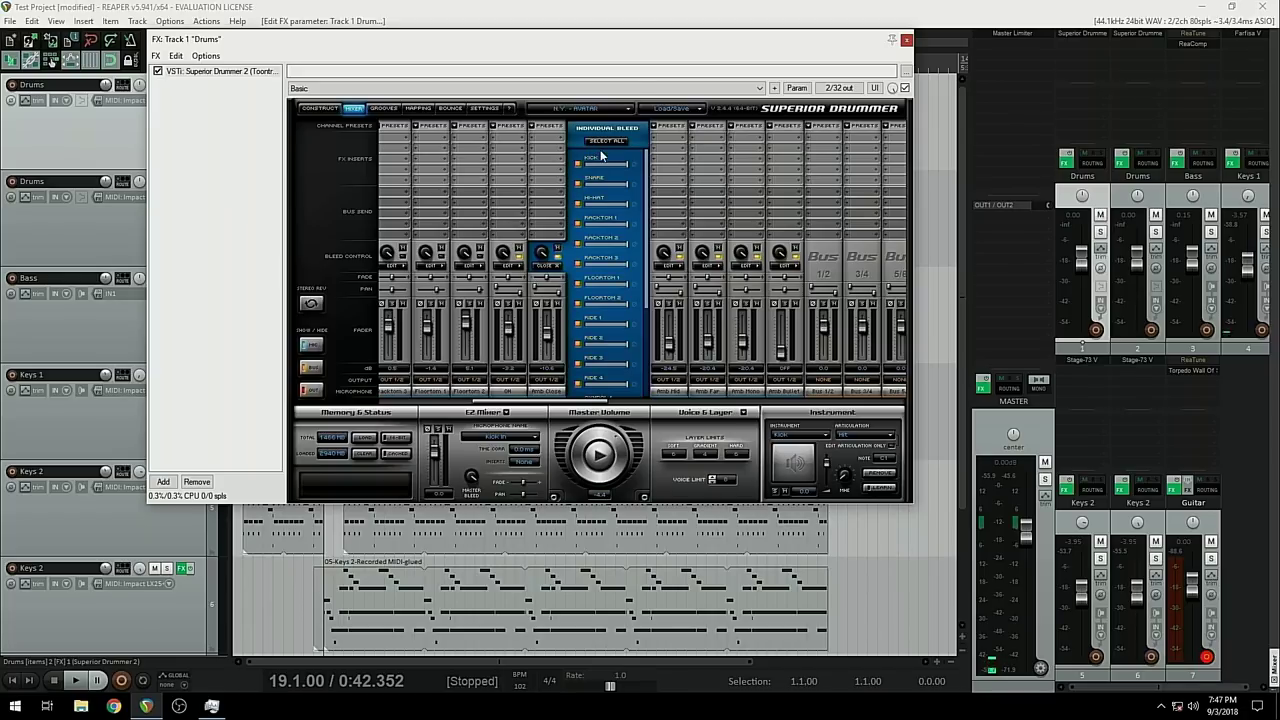
pyautogui.click(545, 266)
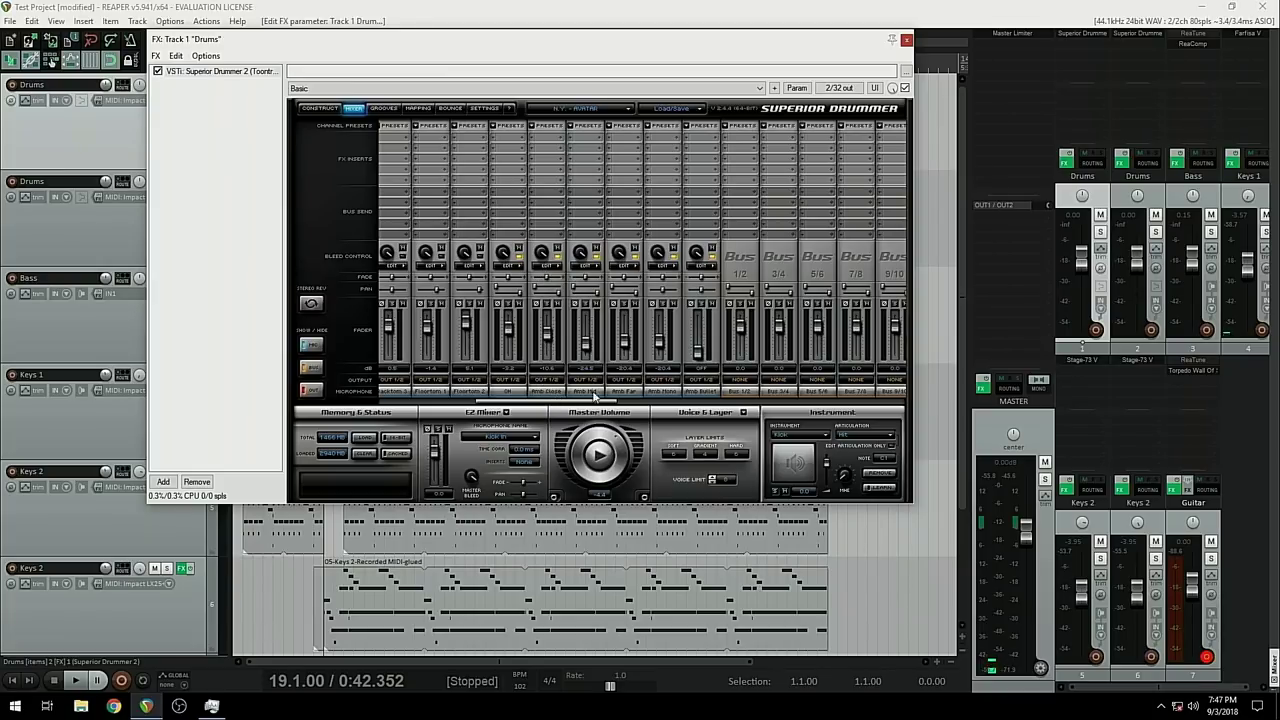
pyautogui.click(585, 268)
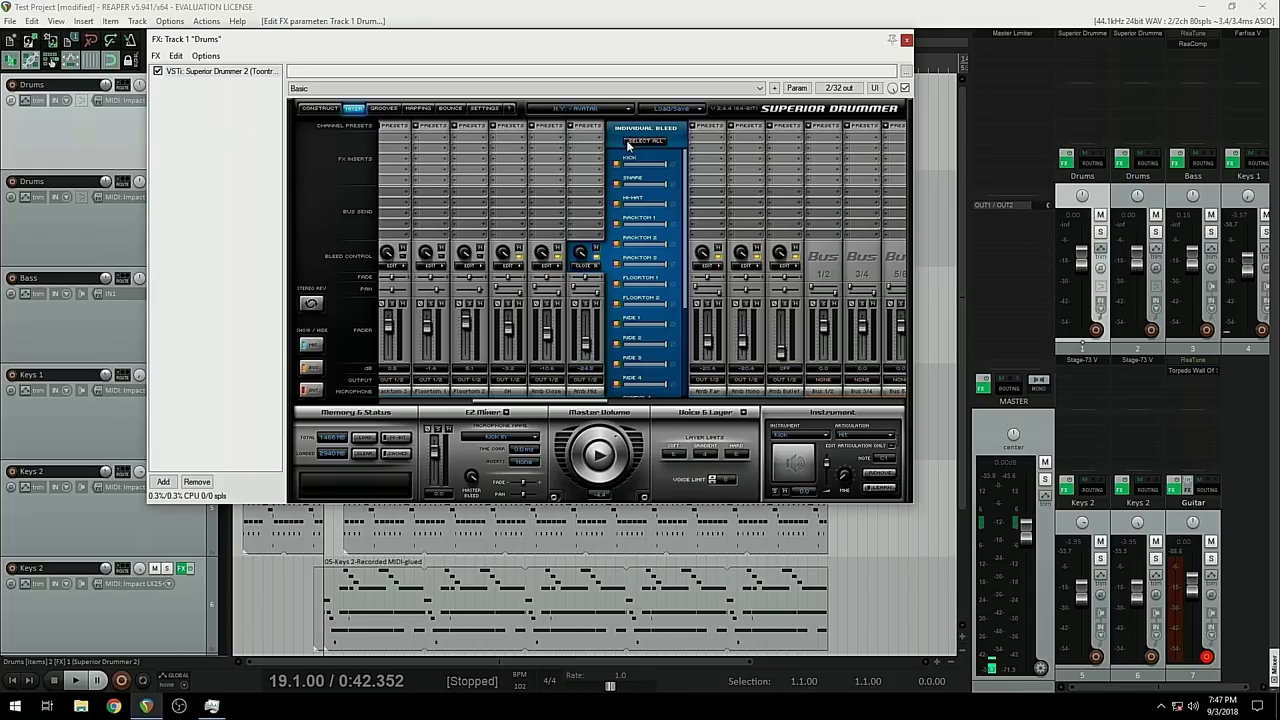
pyautogui.click(588, 268)
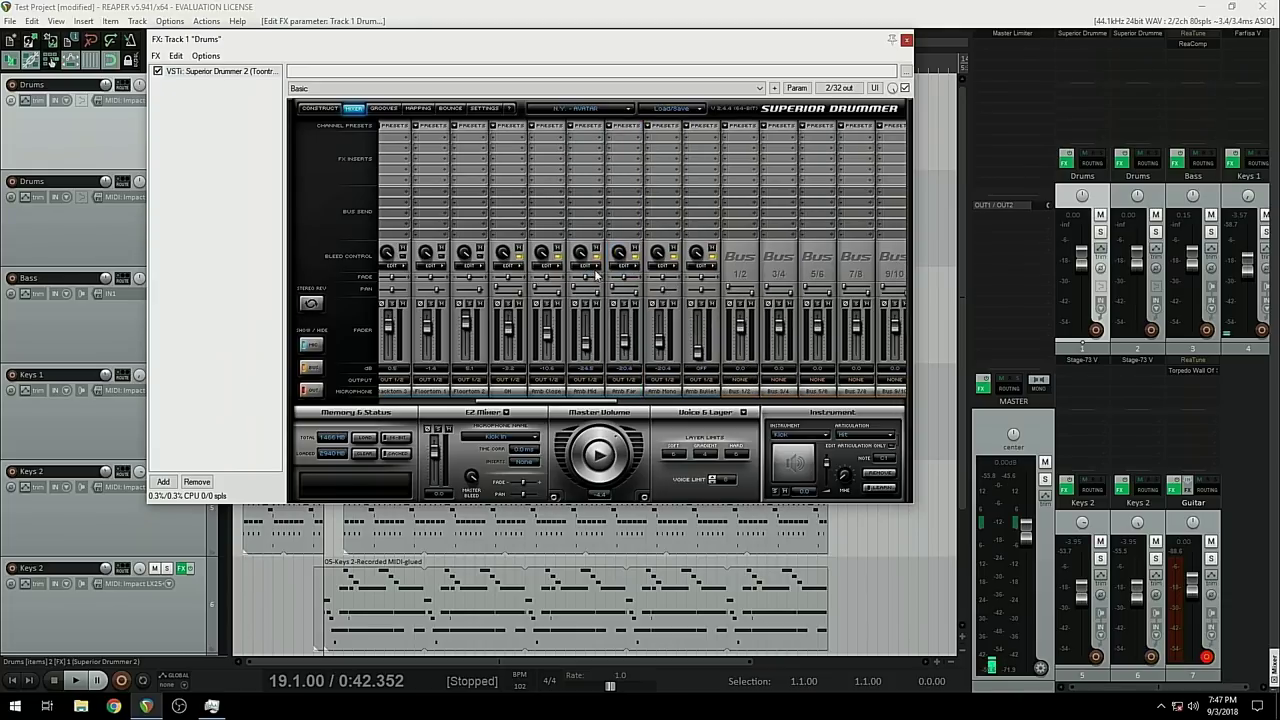
pyautogui.click(620, 267)
pyautogui.click(620, 267)
pyautogui.click(658, 267)
pyautogui.click(658, 267)
pyautogui.click(694, 267)
pyautogui.click(692, 267)
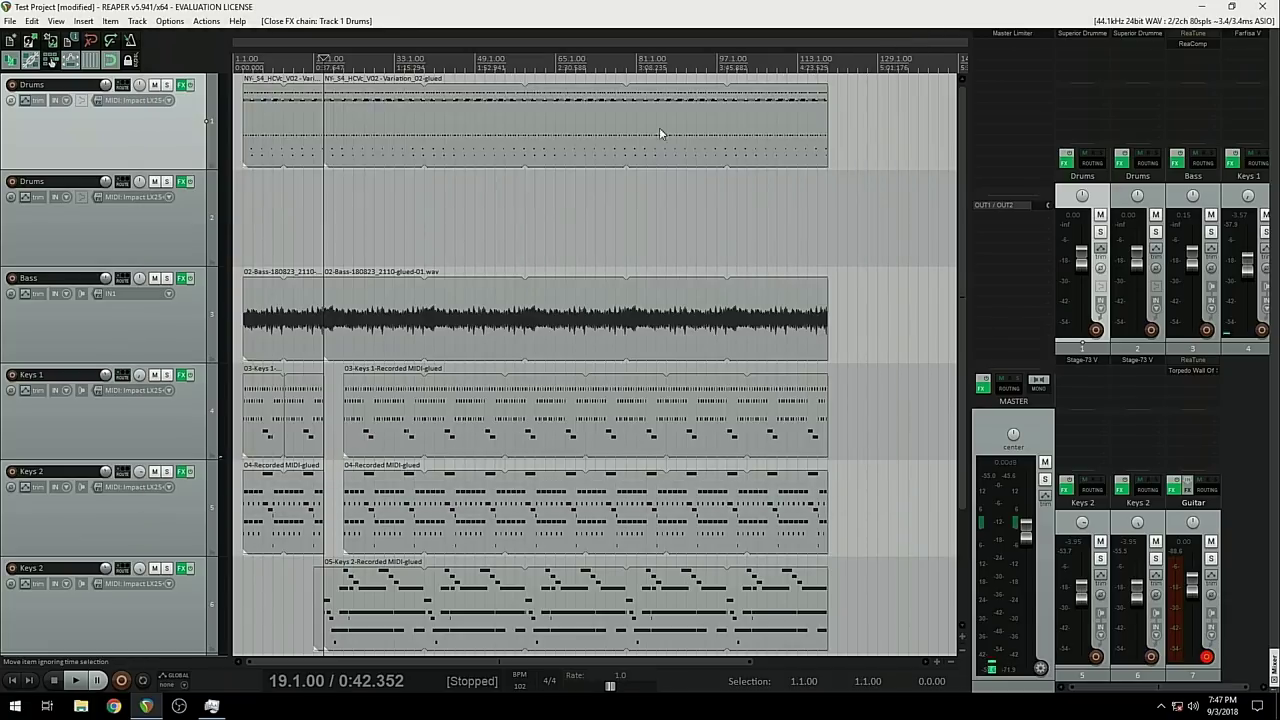
pyautogui.click(906, 40)
pyautogui.moveTo(261, 193)
pyautogui.mouseDown()
pyautogui.moveTo(552, 240)
pyautogui.moveTo(724, 236)
pyautogui.moveTo(269, 194)
pyautogui.mouseUp()
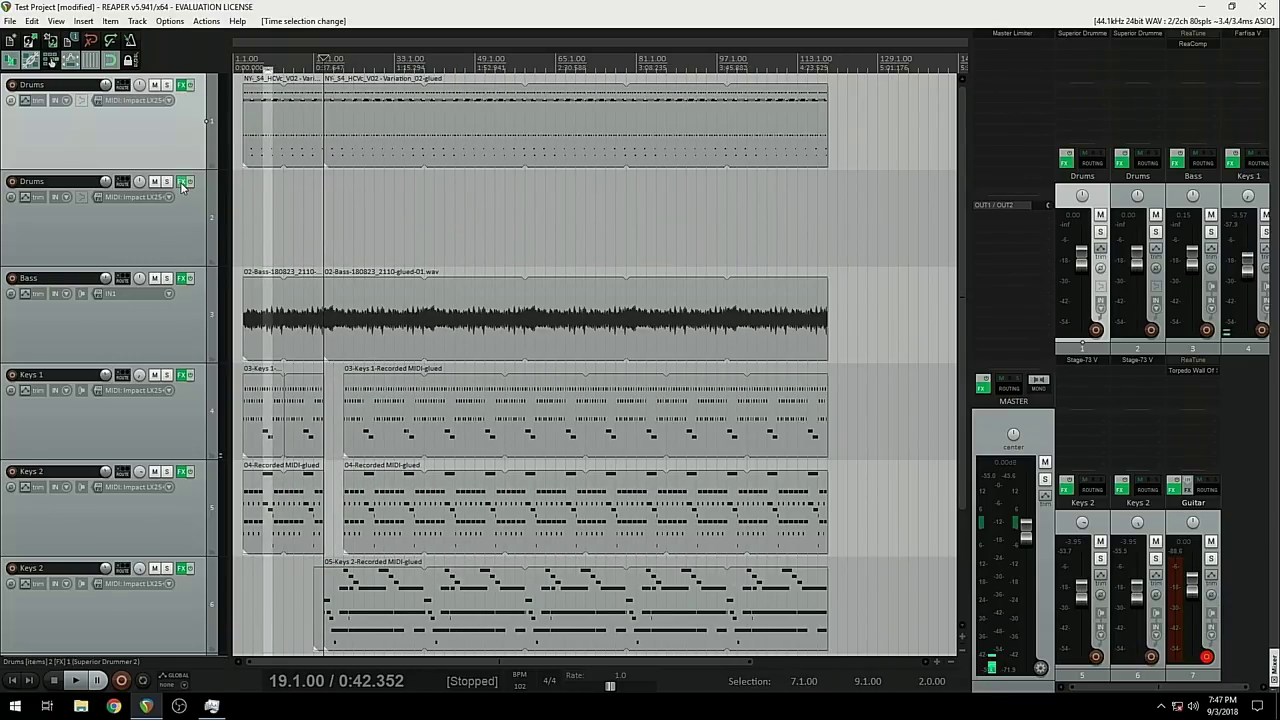
# Step: Open Superior Drummer 2 on the second Drums track, view its mixer channels, and close the plug-in
pyautogui.click(183, 182)
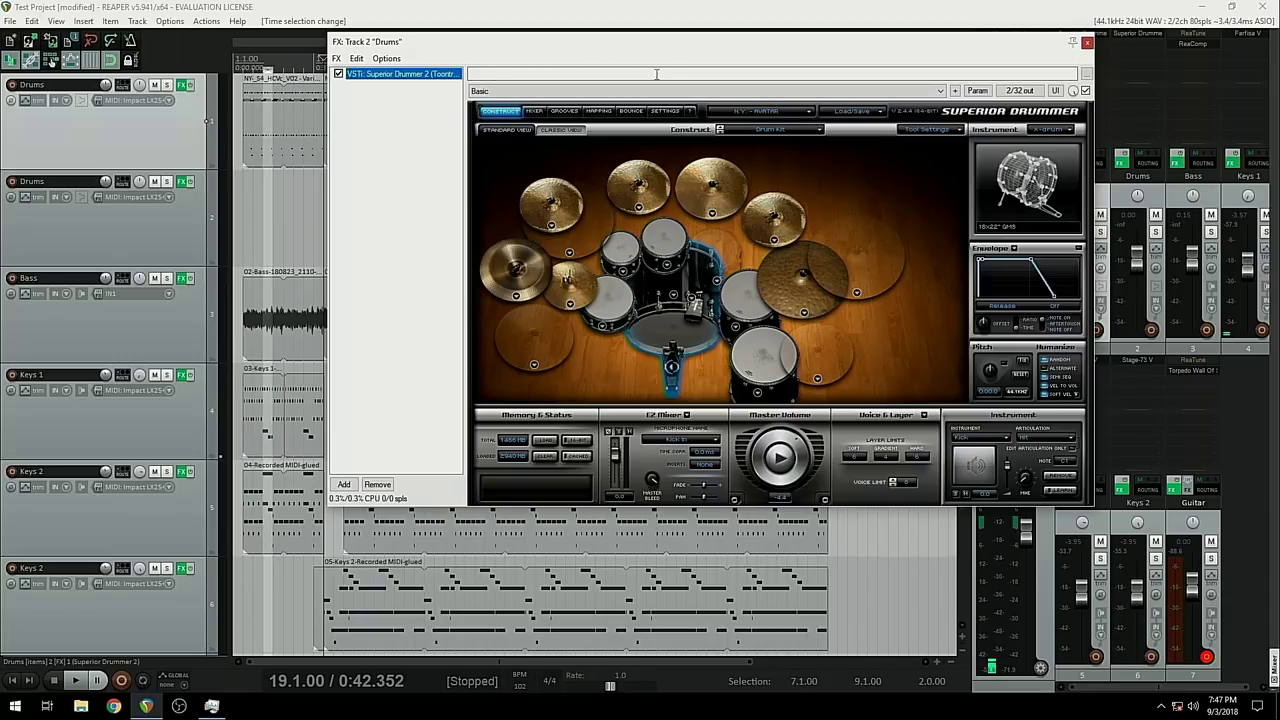
pyautogui.click(534, 111)
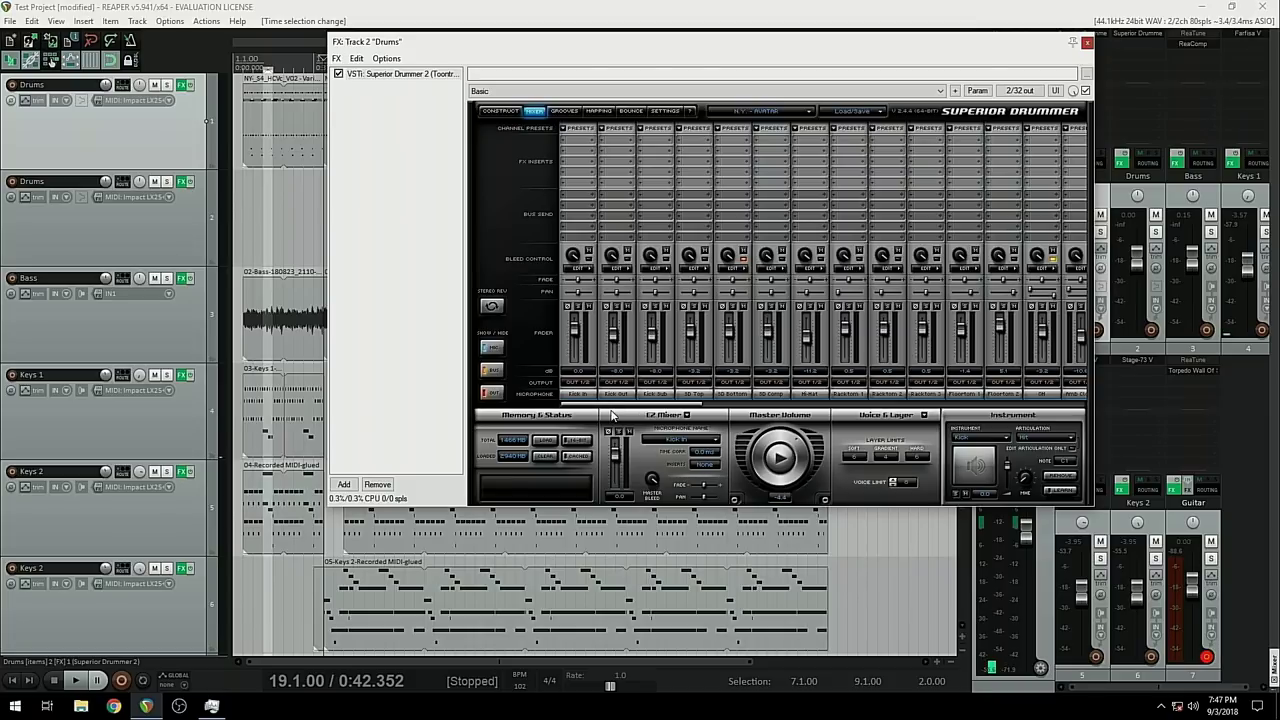
pyautogui.click(1087, 44)
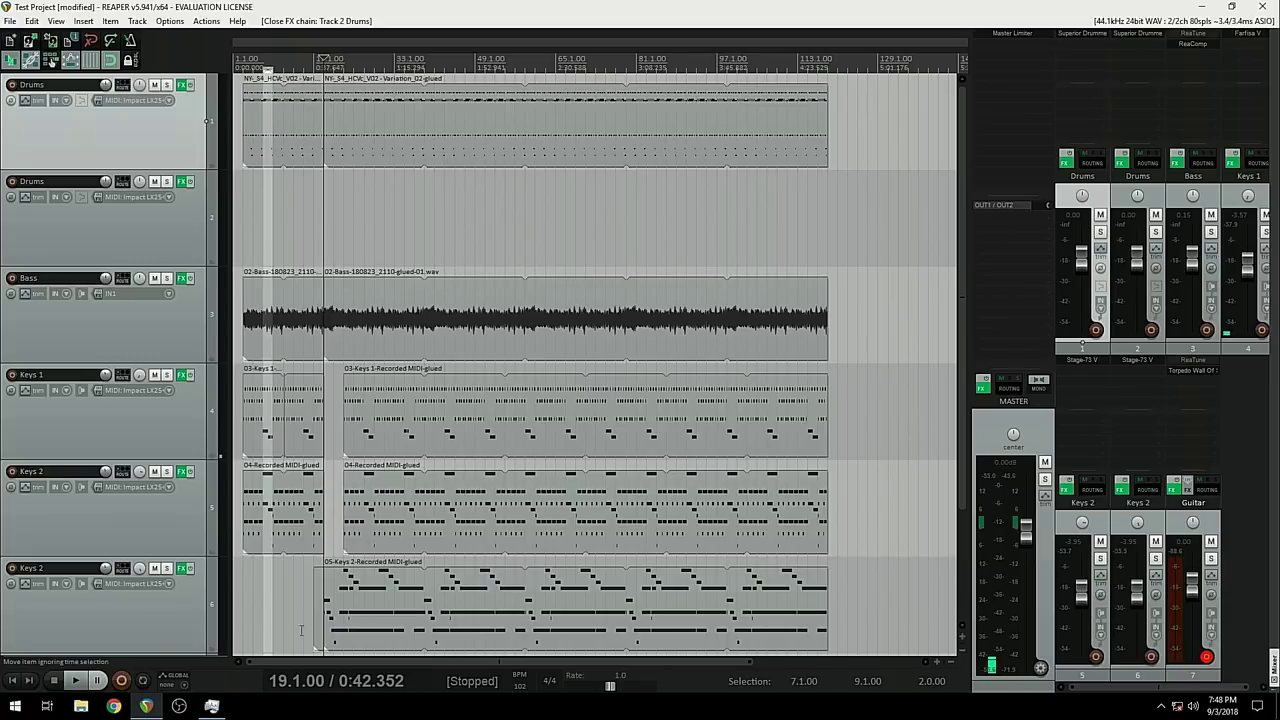
# Step: Switch to Task Manager and examine the memory usage with the REAPER project loaded
pyautogui.click(211, 706)
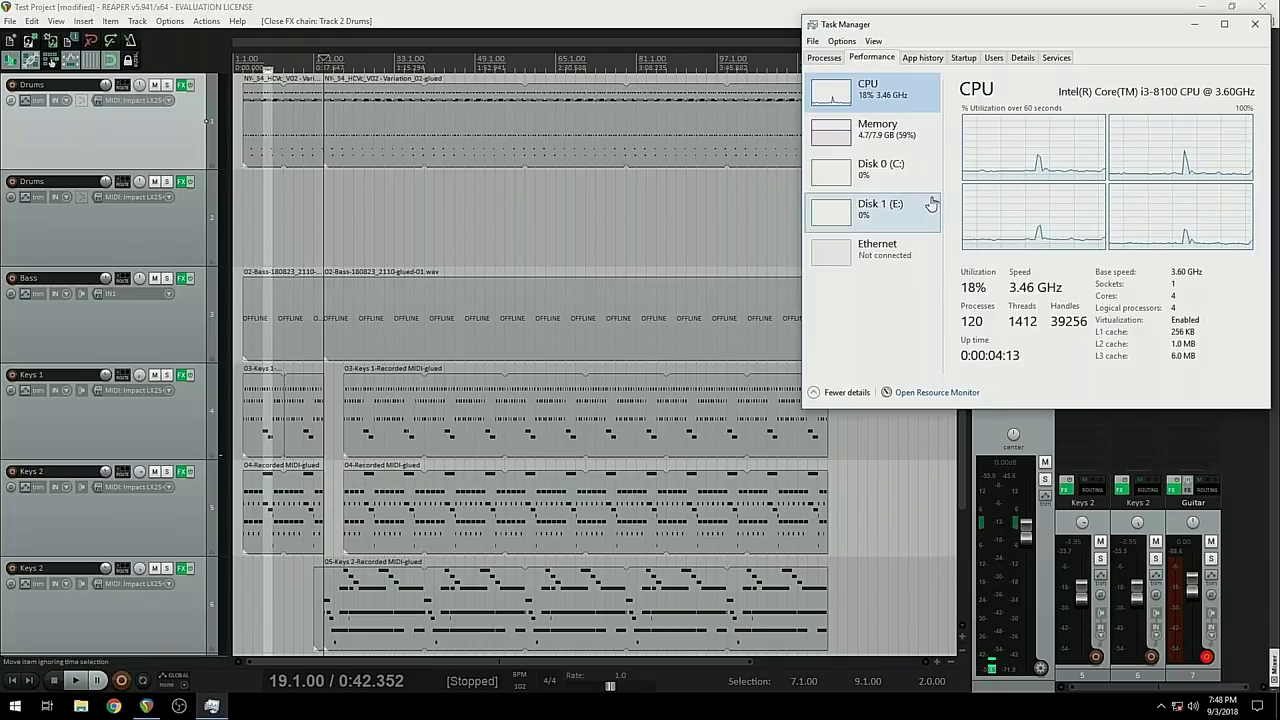
pyautogui.click(846, 140)
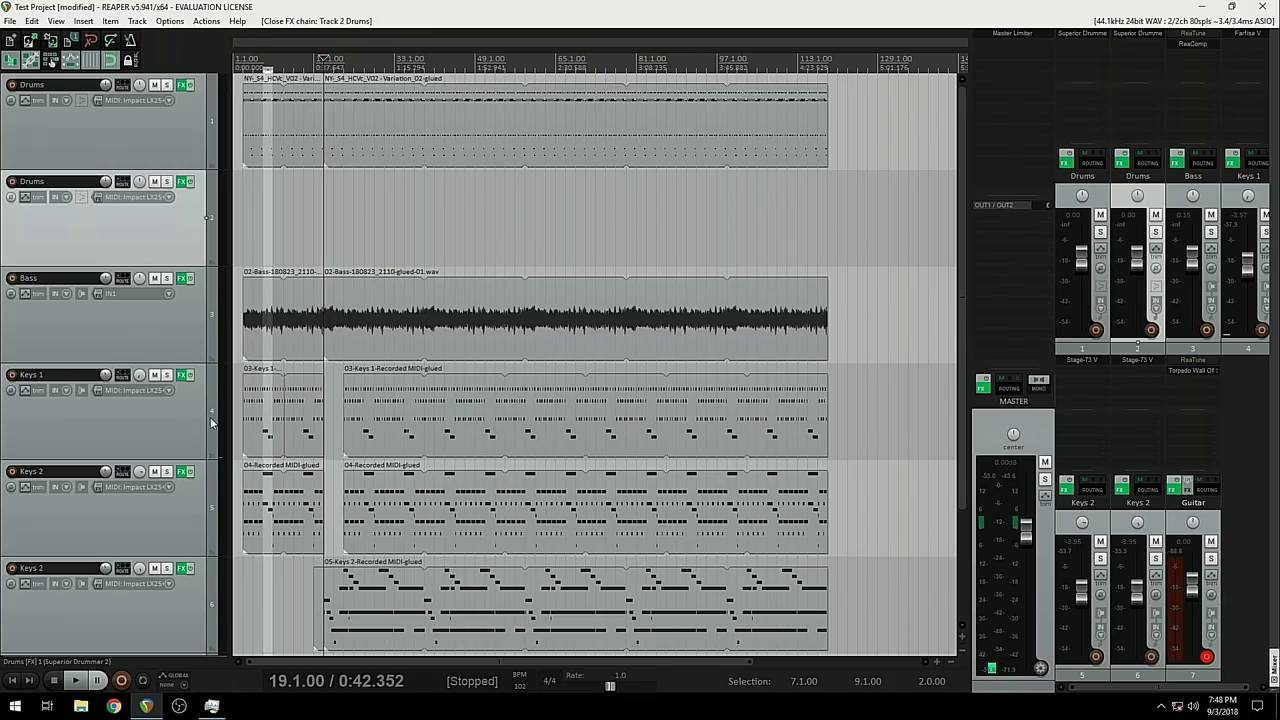
# Step: Go through the Bass and keys tracks in REAPER, and open the Farfisa V instrument on Keys 1 to view it before closing it
pyautogui.click(124, 321)
pyautogui.scroll(-1, 130, 318)
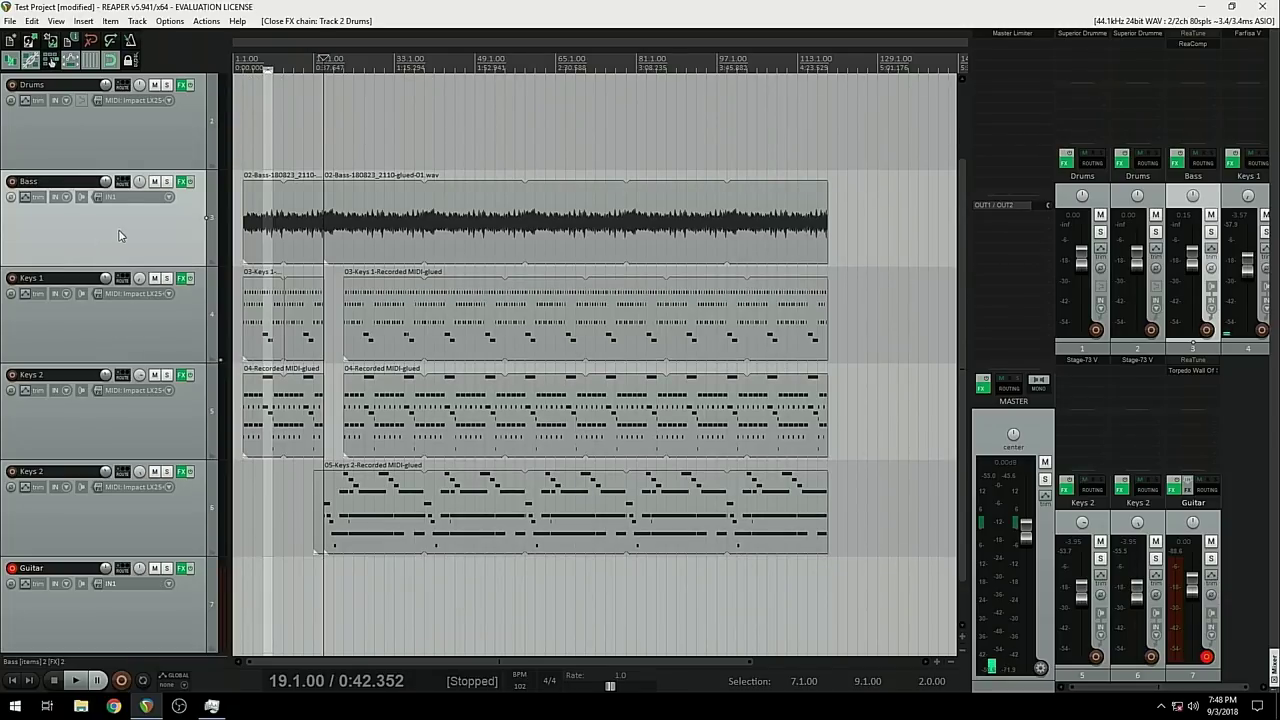
pyautogui.click(147, 334)
pyautogui.click(165, 507)
pyautogui.click(126, 370)
pyautogui.click(142, 346)
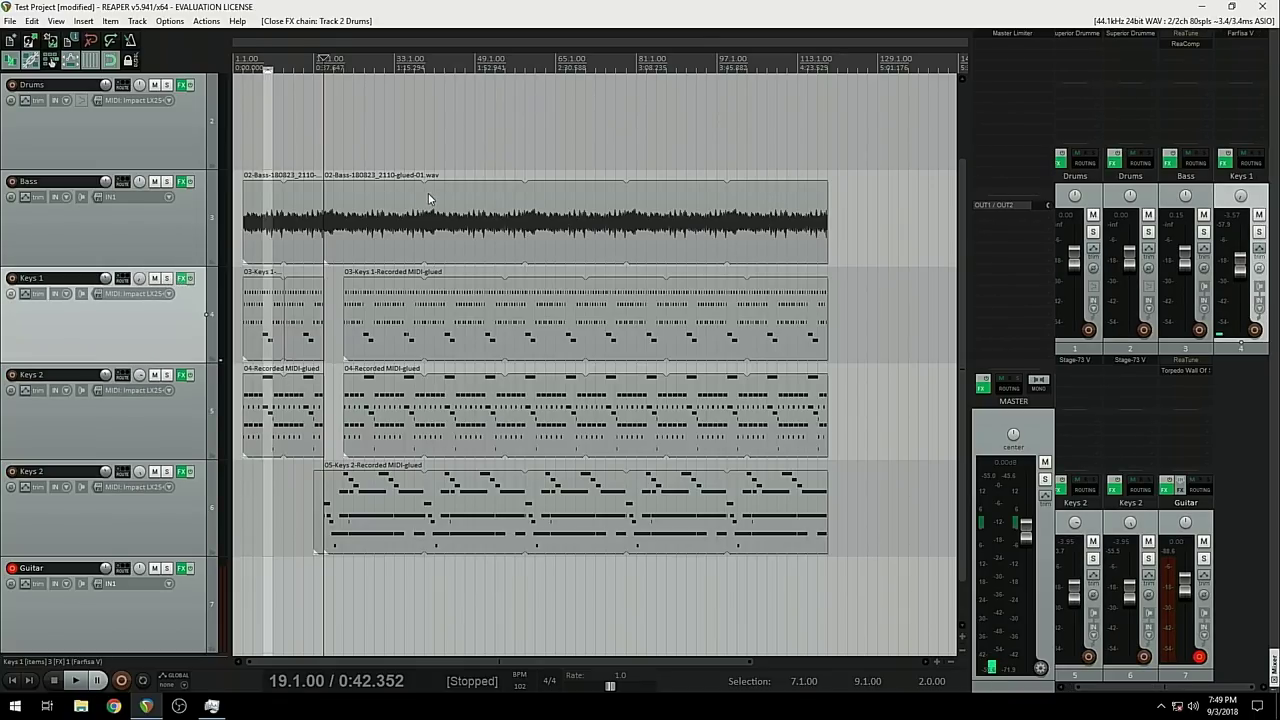
pyautogui.hotkey('shift', 'f')
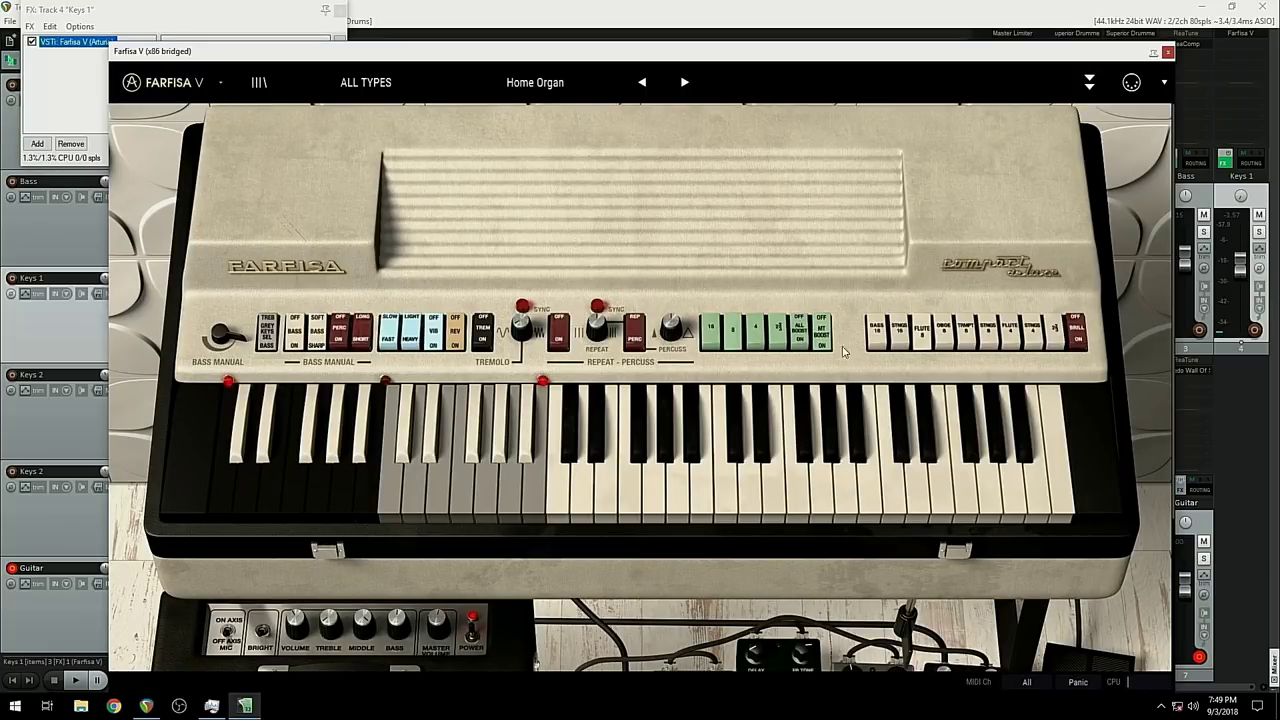
pyautogui.click(1167, 53)
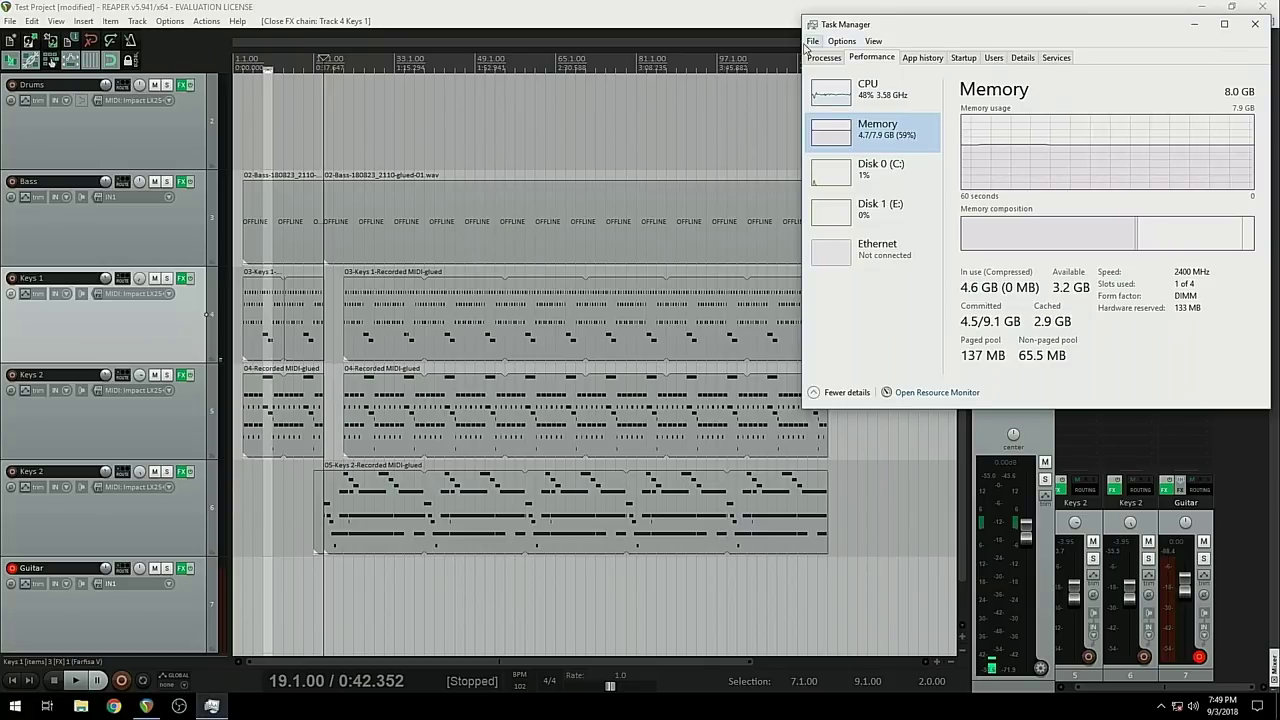
# Step: Examine the processor load per core in Task Manager's CPU performance view
pyautogui.click(868, 89)
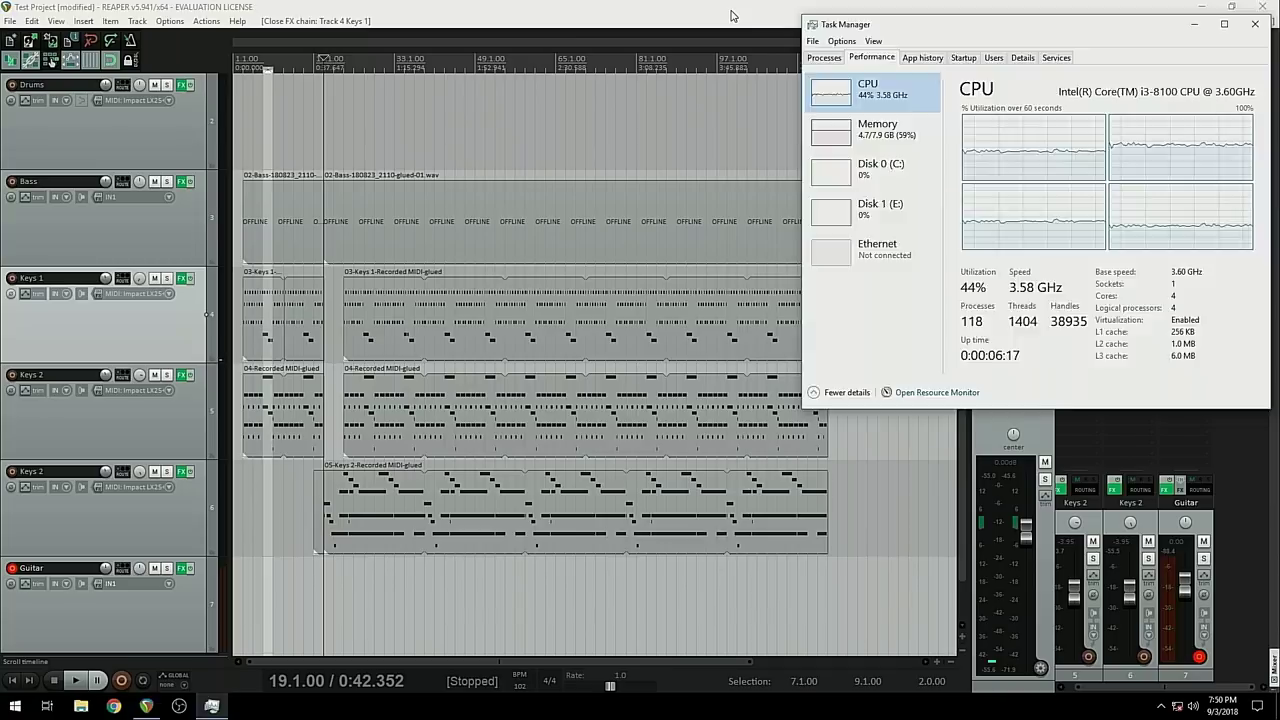
# Step: Switch back to REAPER and open the ASIO configuration for the Roland Rubix from the audio device preferences
pyautogui.click(731, 15)
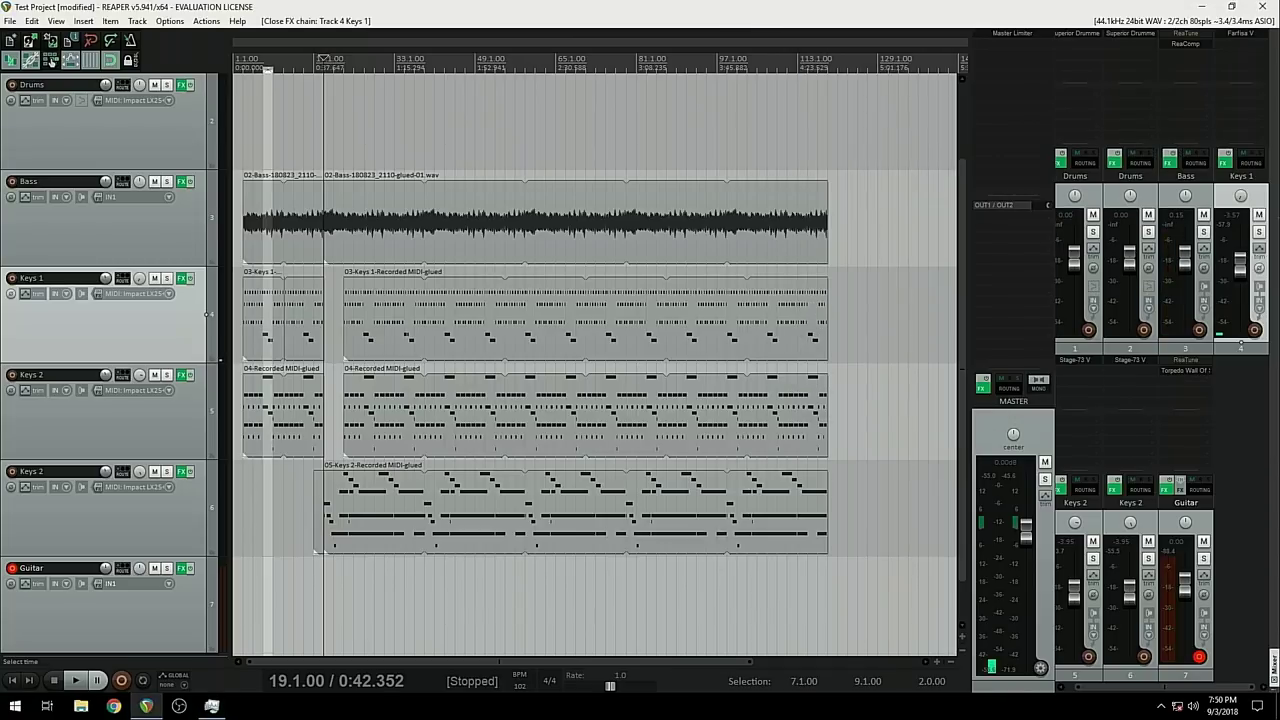
pyautogui.click(1143, 25)
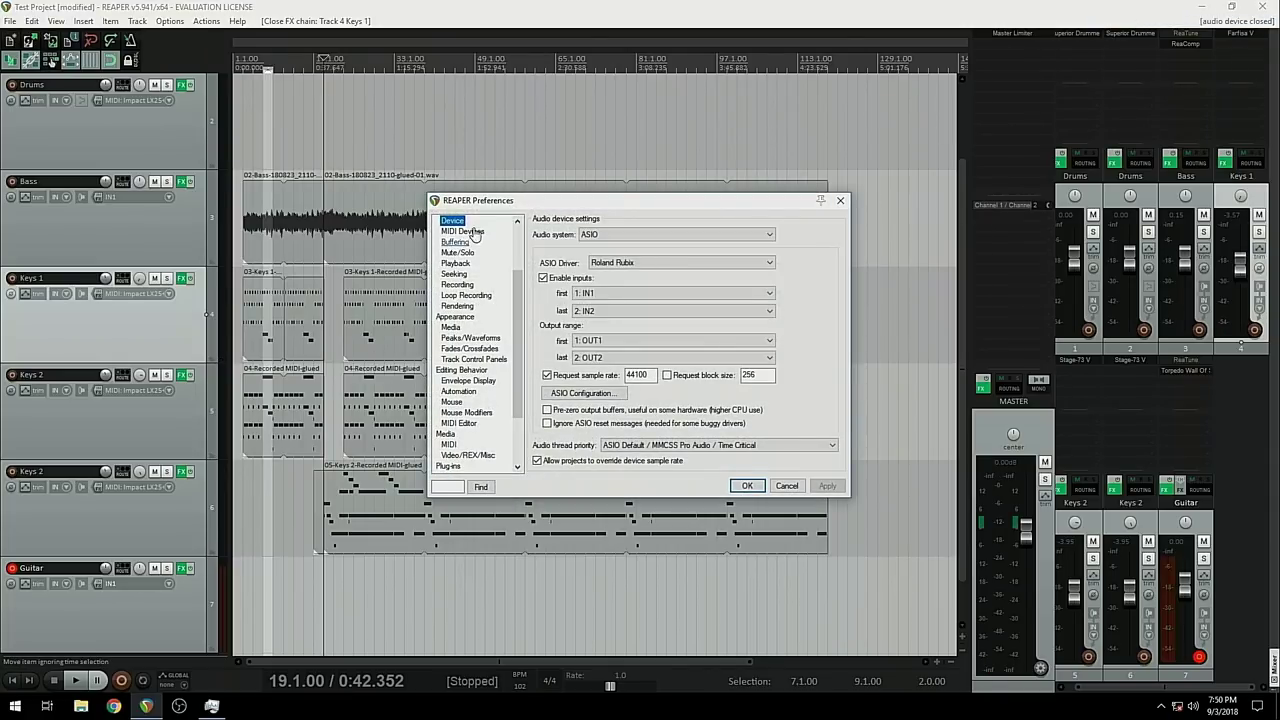
pyautogui.click(558, 396)
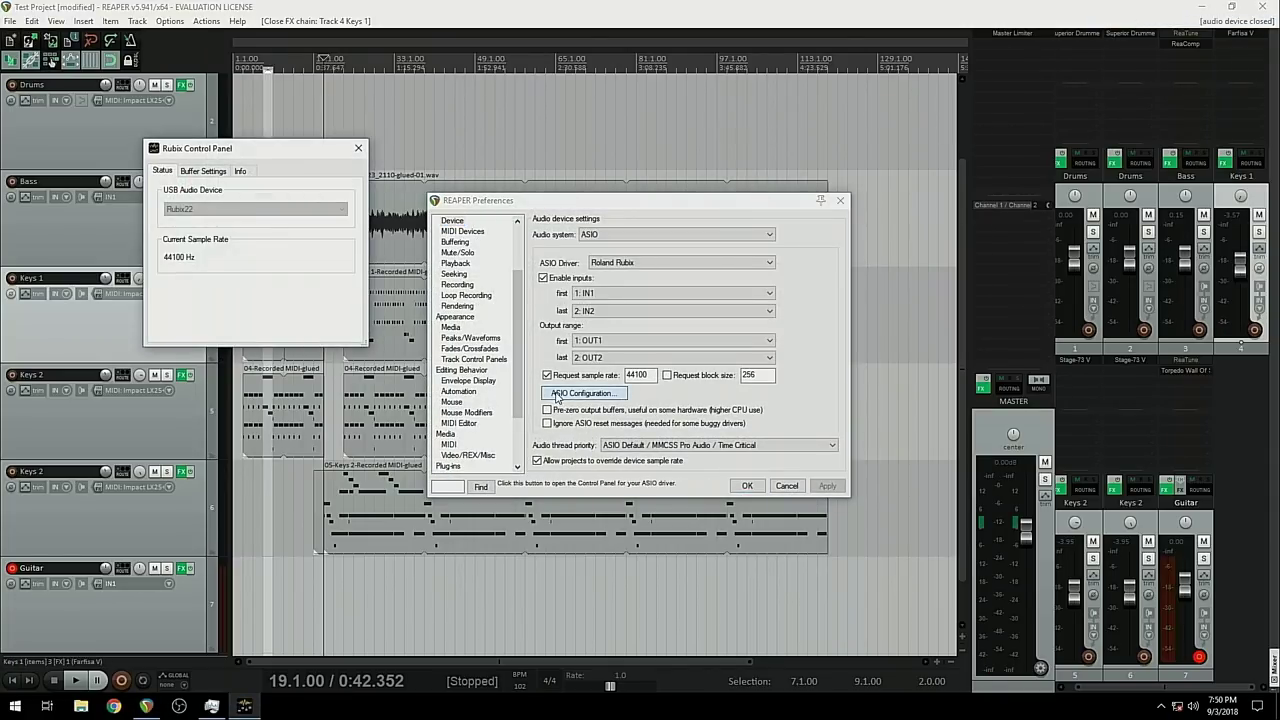
# Step: View the USB Streaming Mode options in the Rubix buffer settings, choose mode 1, and close the control panel and preferences
pyautogui.click(203, 171)
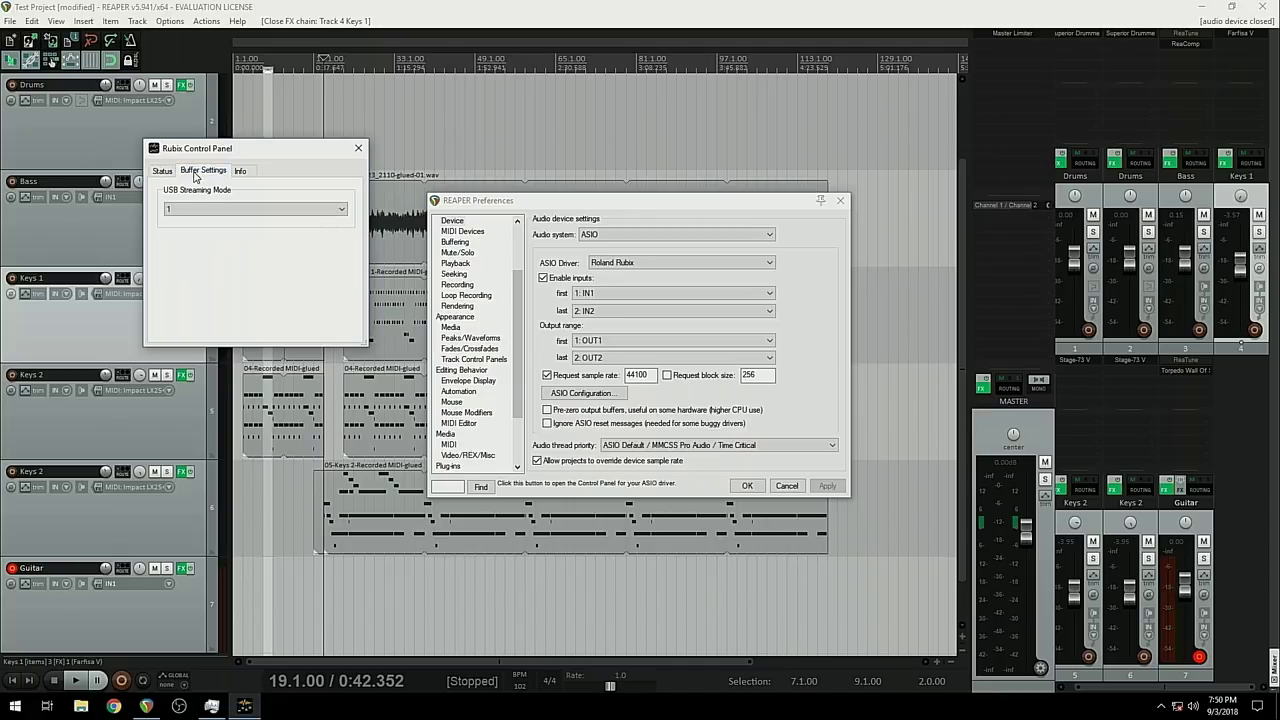
pyautogui.click(201, 210)
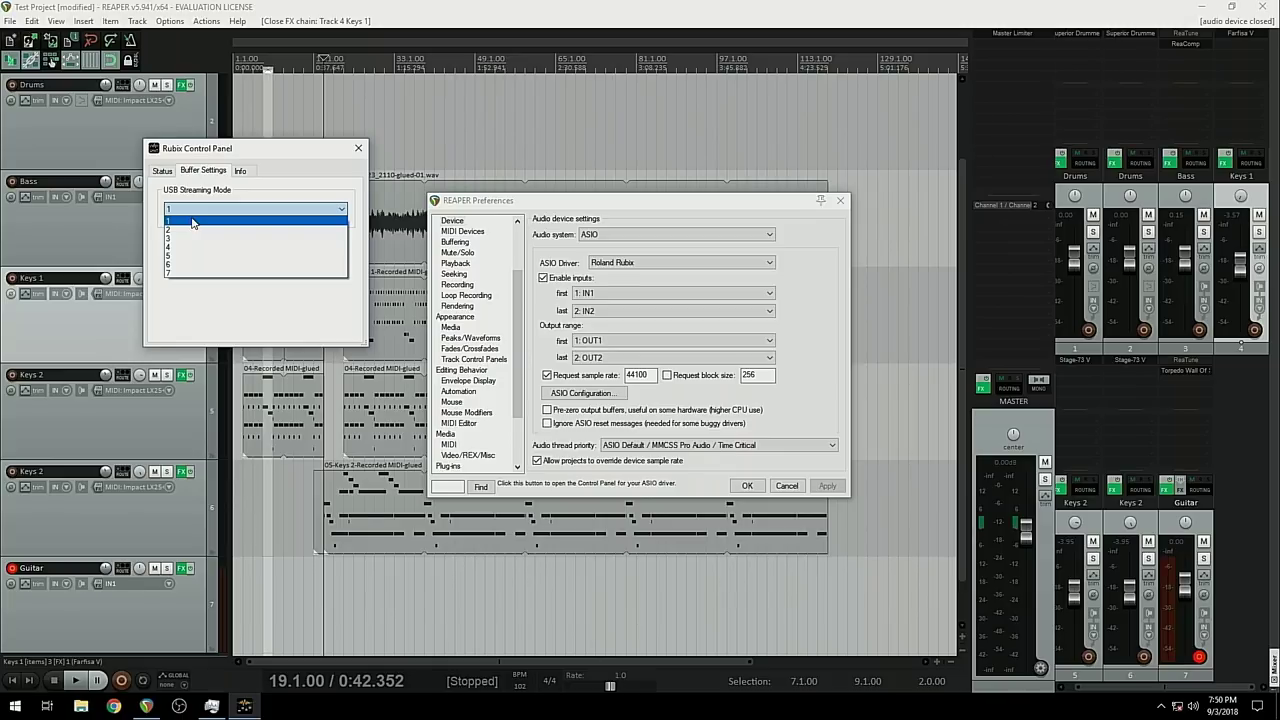
pyautogui.click(193, 222)
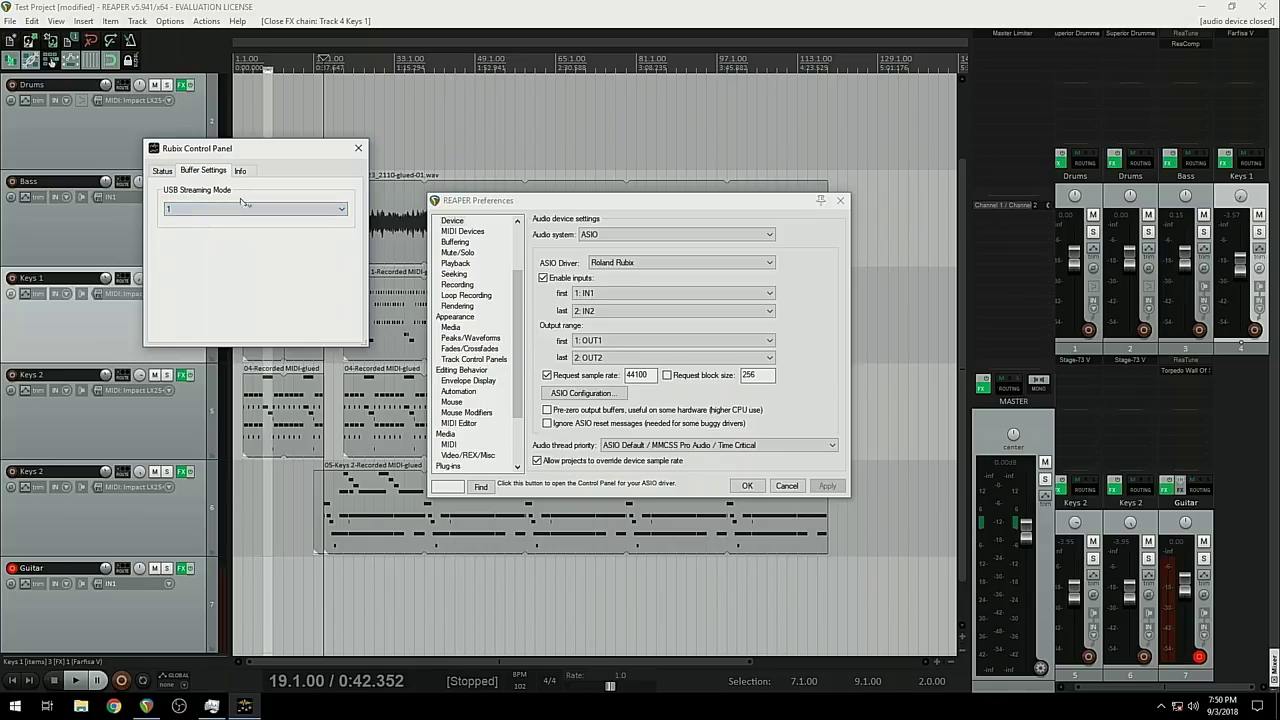
pyautogui.click(358, 150)
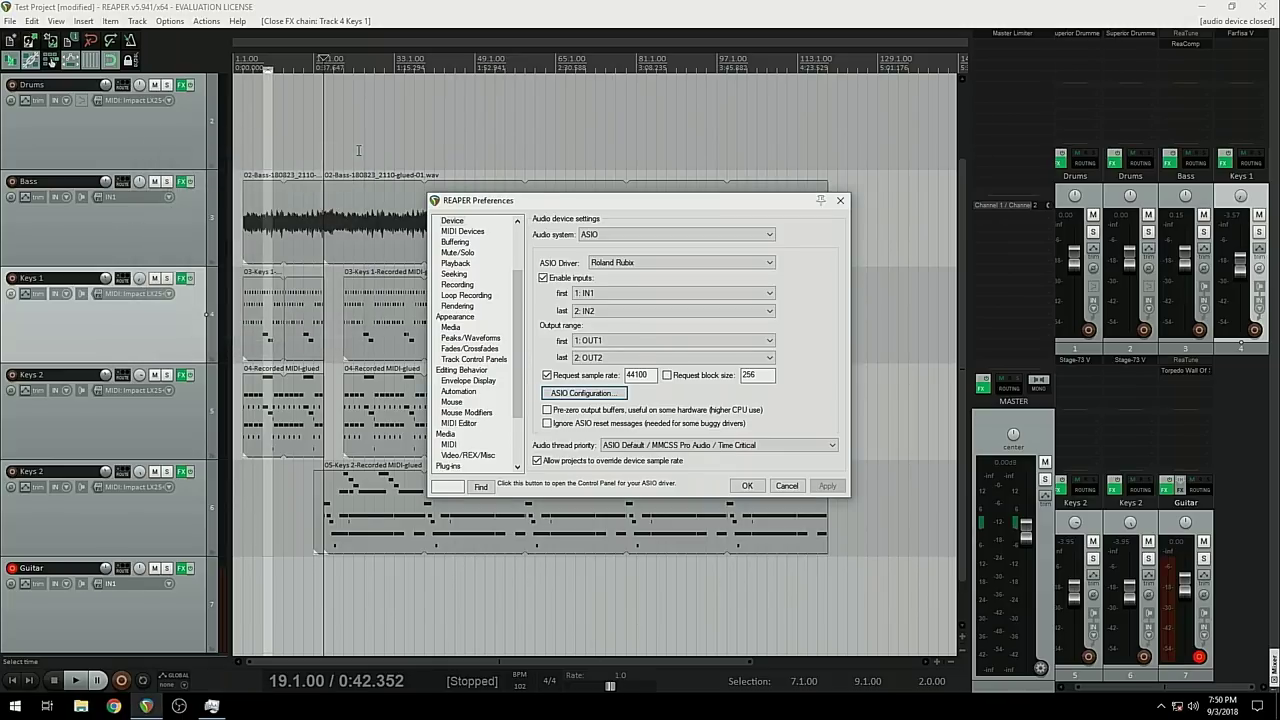
pyautogui.click(749, 486)
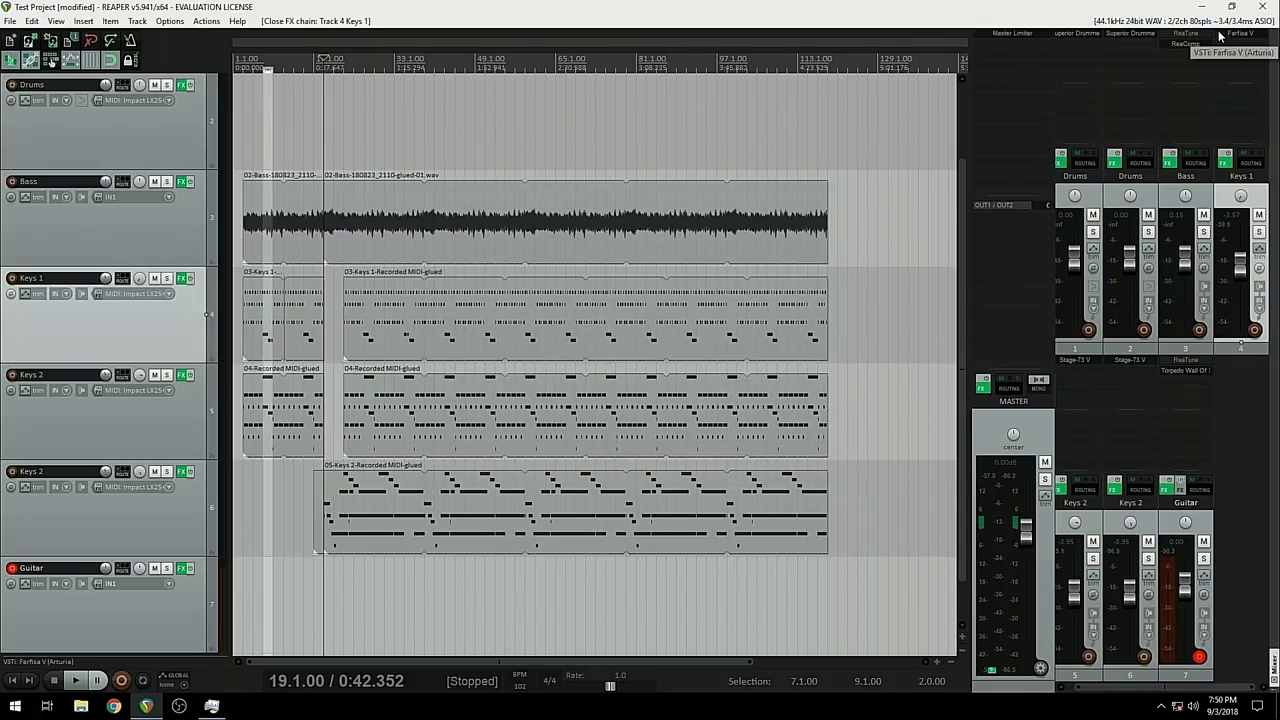